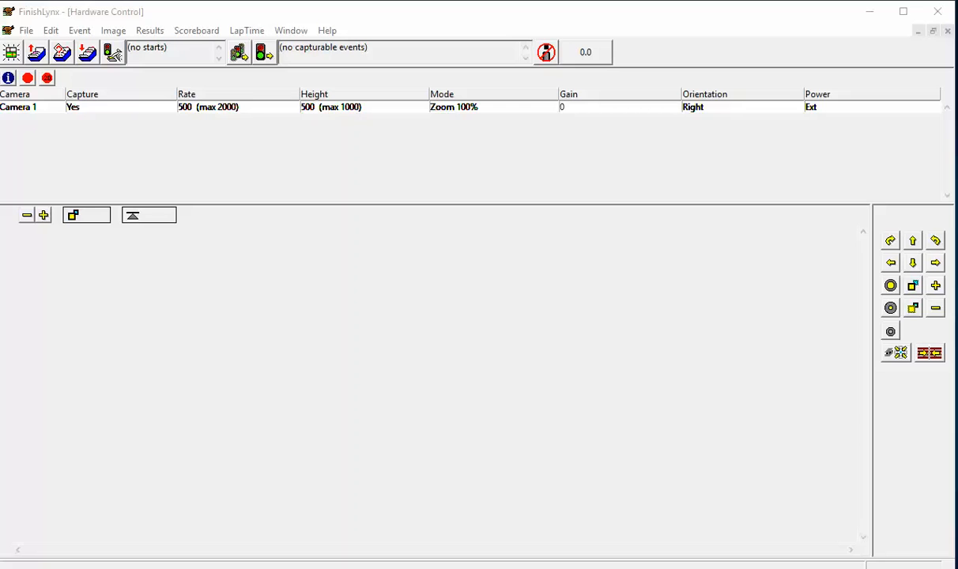
# Step: Switch to RM Lynx, open the Regatta Master timing service settings and review the available configuration modes
pyautogui.click(700, 531)
pyautogui.moveTo(605, 568)
pyautogui.click(605, 506)
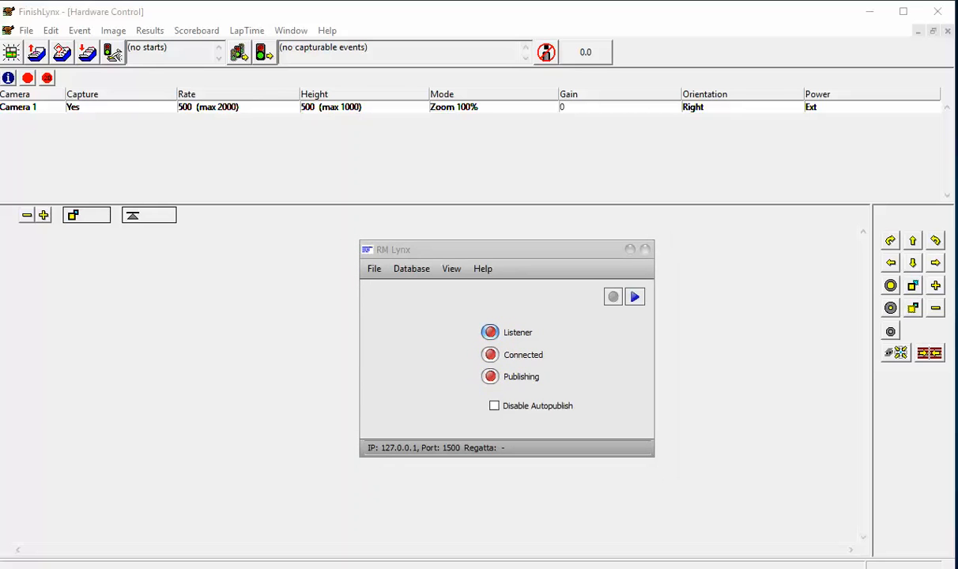
pyautogui.click(374, 273)
pyautogui.click(410, 291)
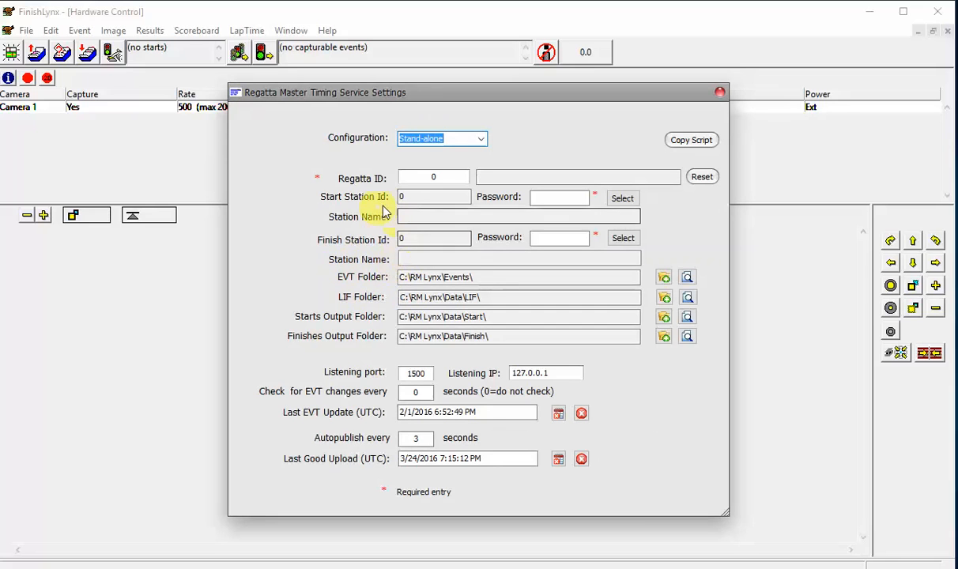
pyautogui.click(483, 140)
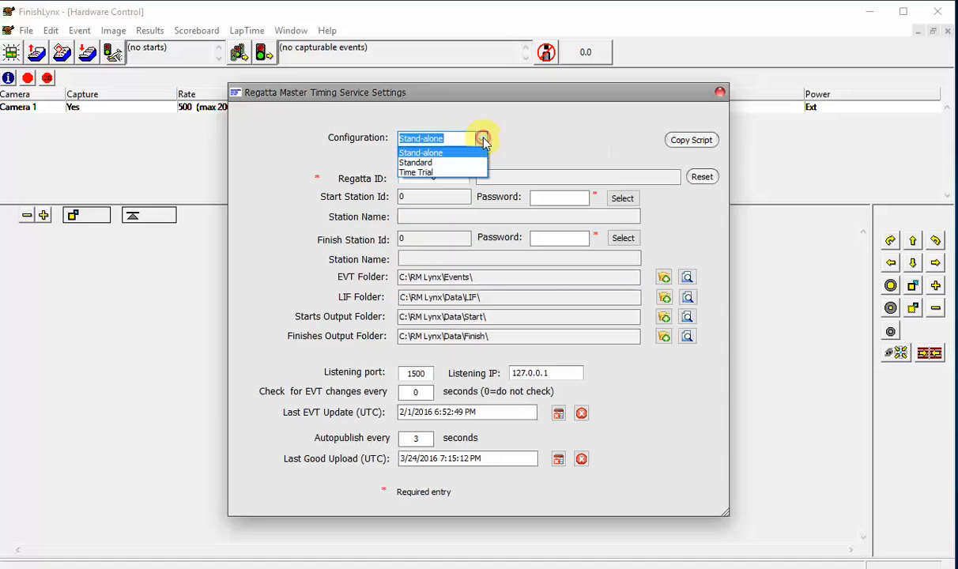
pyautogui.click(482, 139)
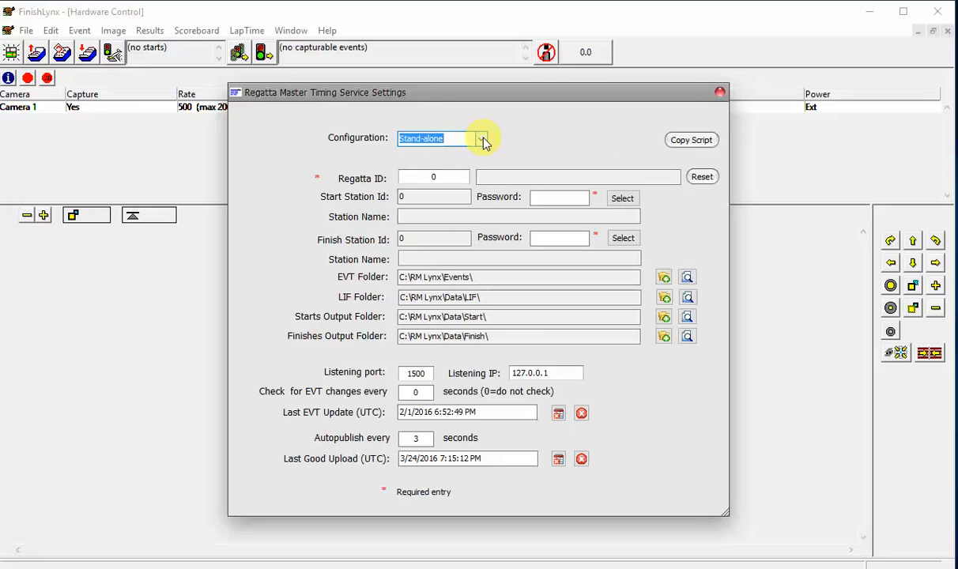
pyautogui.click(482, 140)
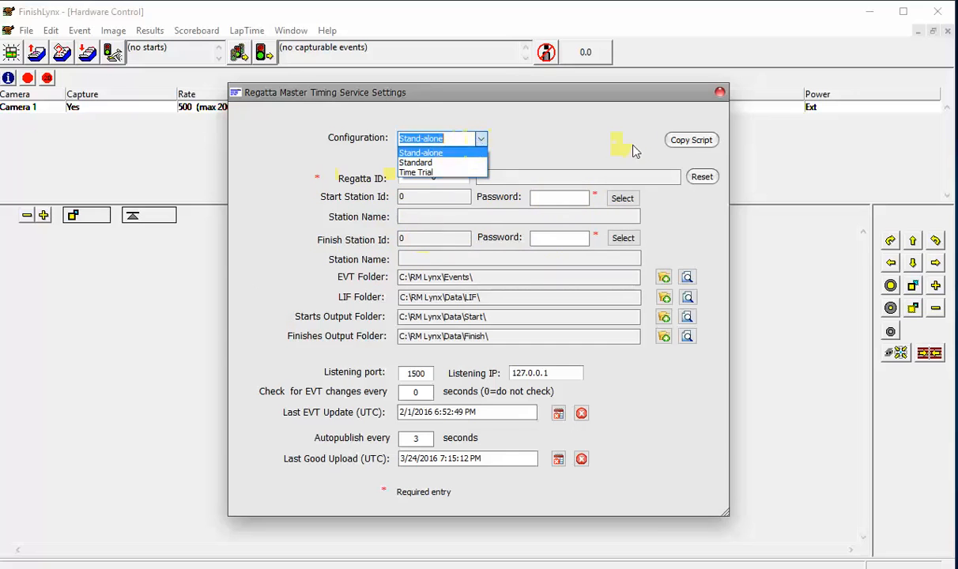
# Step: Copy the Regatta Master scoreboard script into the C:\Lynx folder
pyautogui.click(697, 143)
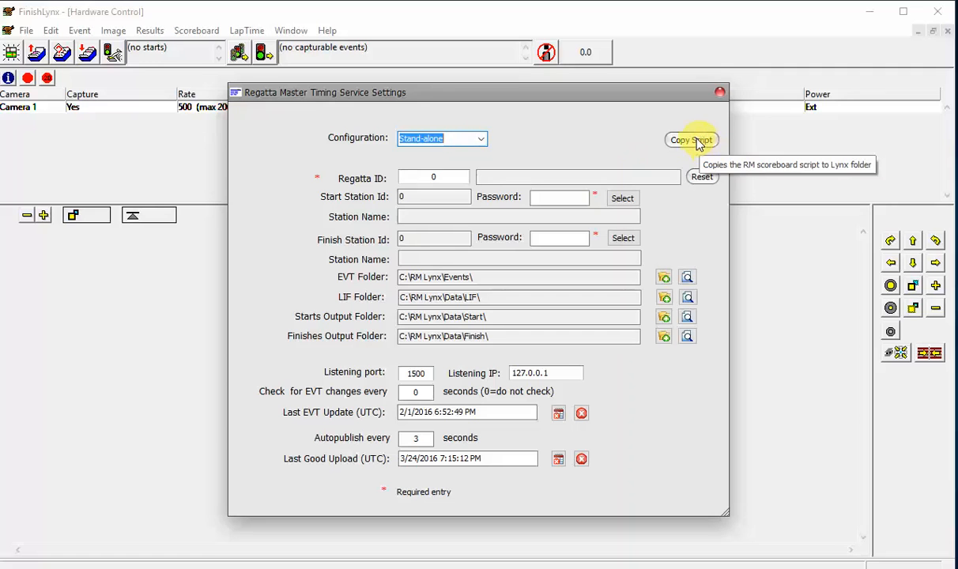
pyautogui.click(692, 140)
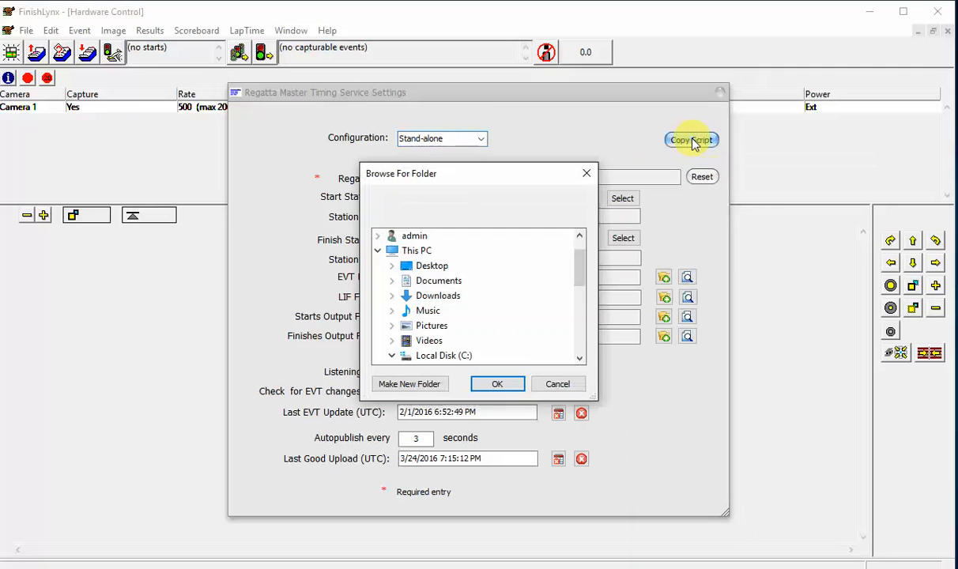
pyautogui.moveTo(582, 267); pyautogui.dragTo(577, 300)
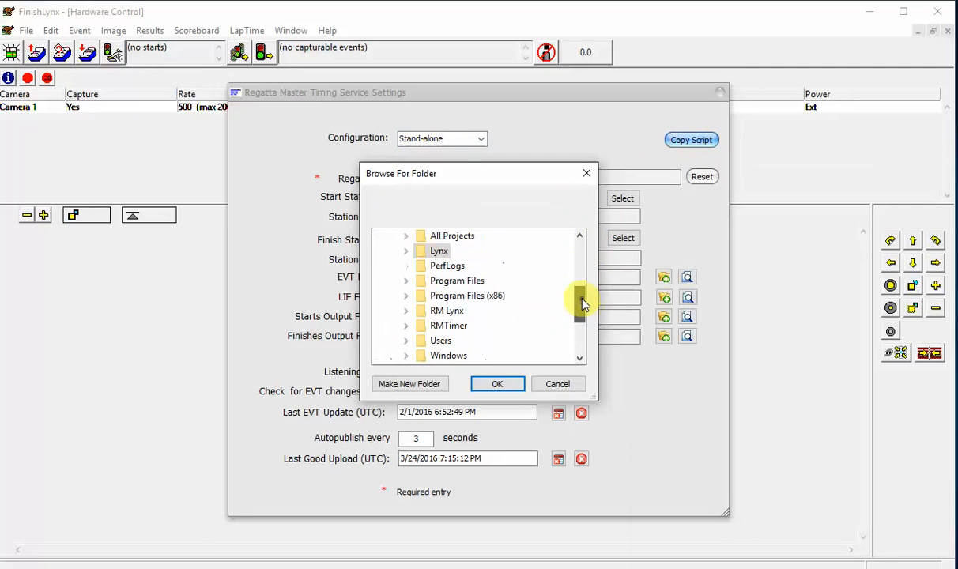
pyautogui.doubleClick(423, 252)
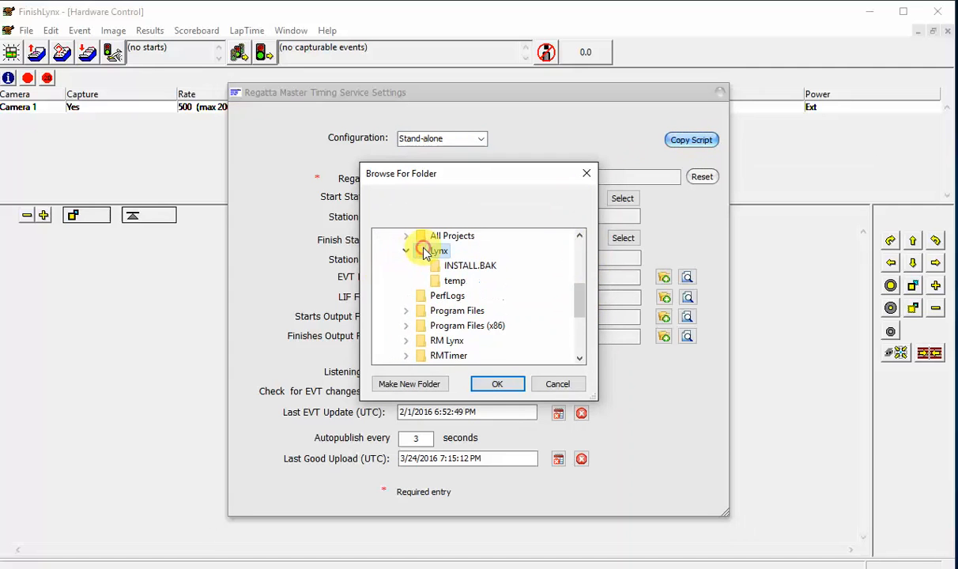
pyautogui.click(493, 384)
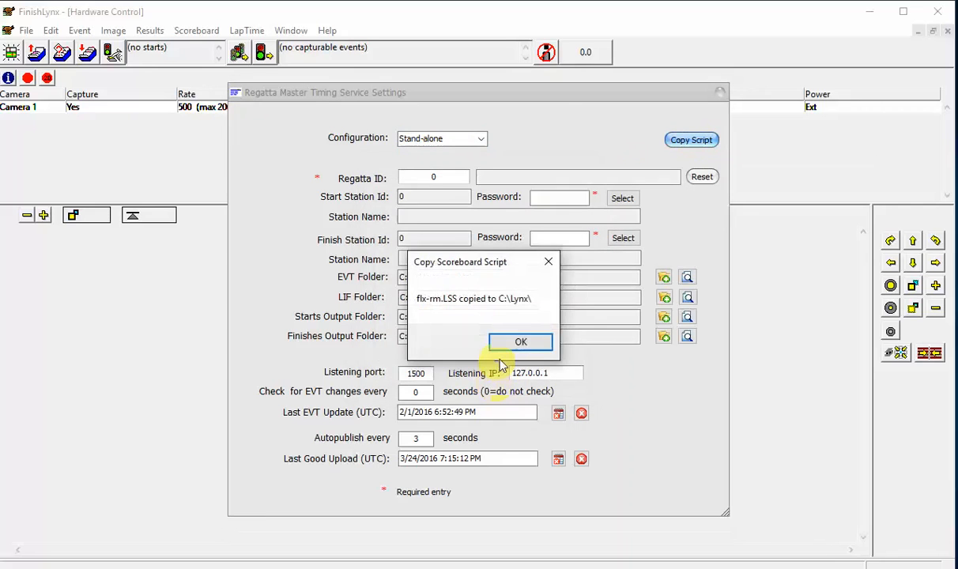
pyautogui.click(519, 344)
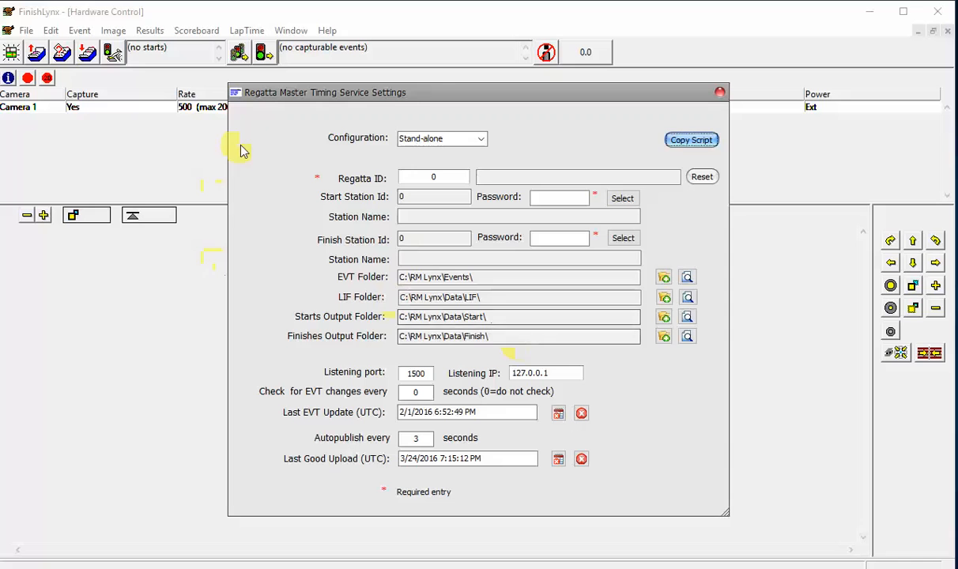
# Step: Set the Regatta ID to 1165 and enter the passwords for the start and finish stations
pyautogui.doubleClick(421, 176)
pyautogui.write('1165')
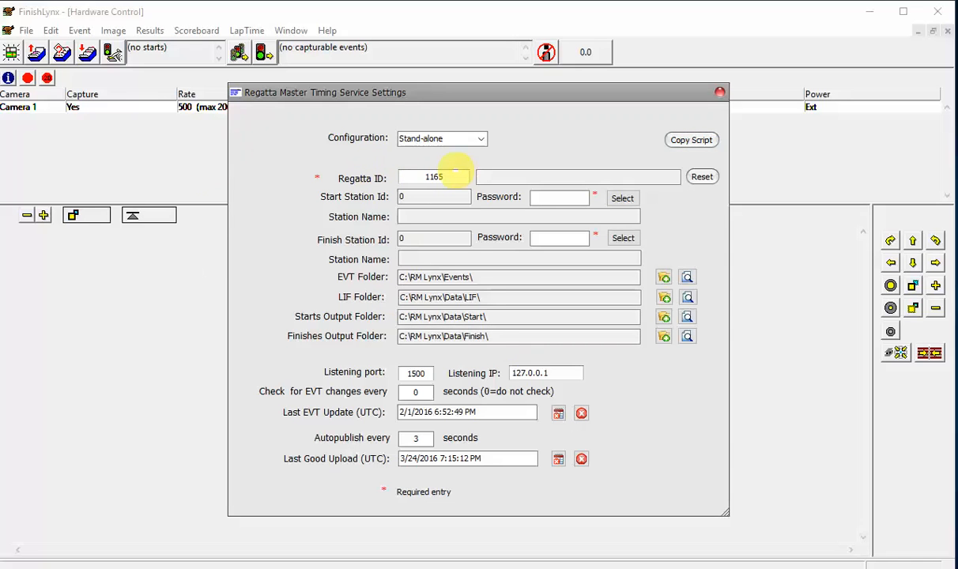
pyautogui.click(547, 198)
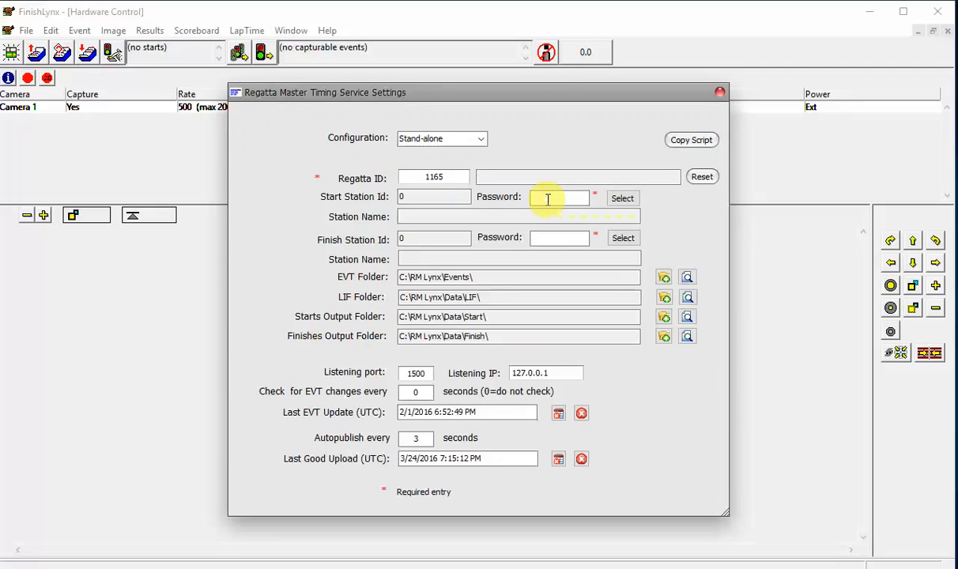
pyautogui.write('*******')
pyautogui.click(543, 236)
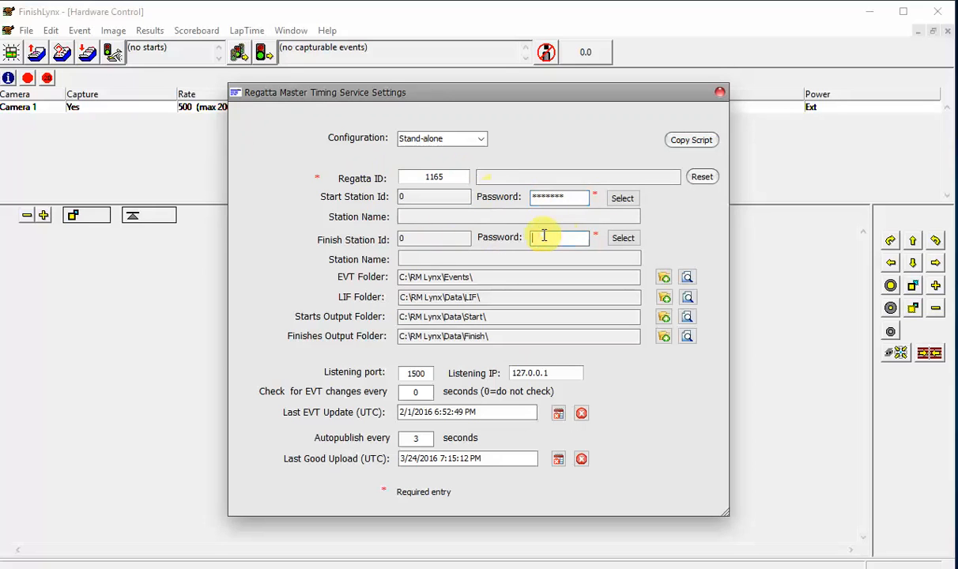
pyautogui.write('*******')
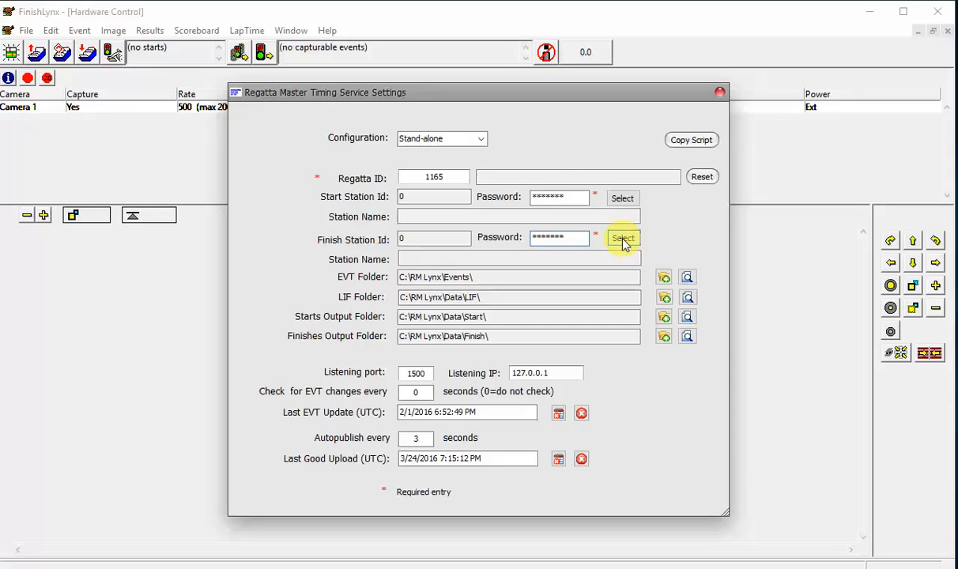
# Step: Assign the Start timing station, 1165.000002, as the regatta's finish station
pyautogui.click(622, 201)
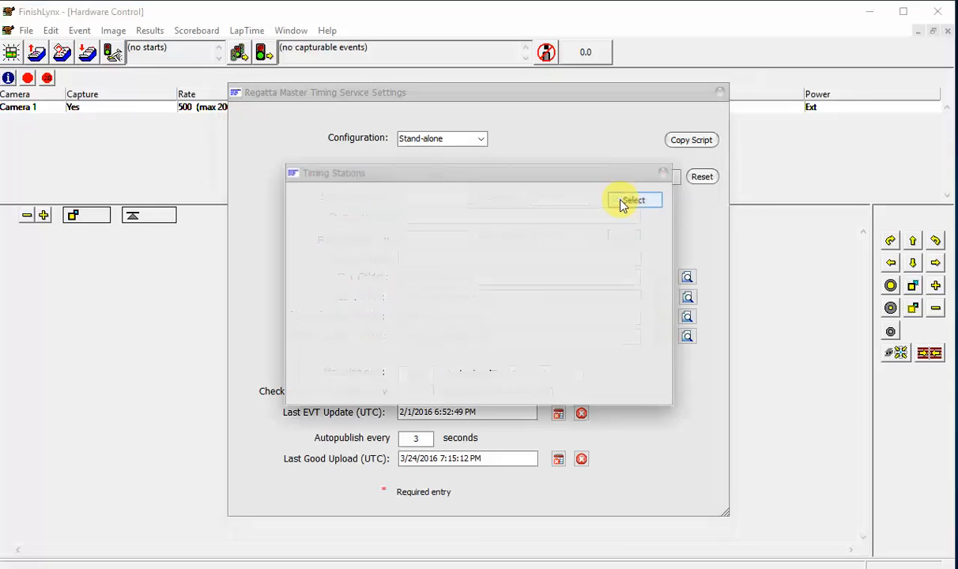
pyautogui.click(624, 200)
pyautogui.click(516, 341)
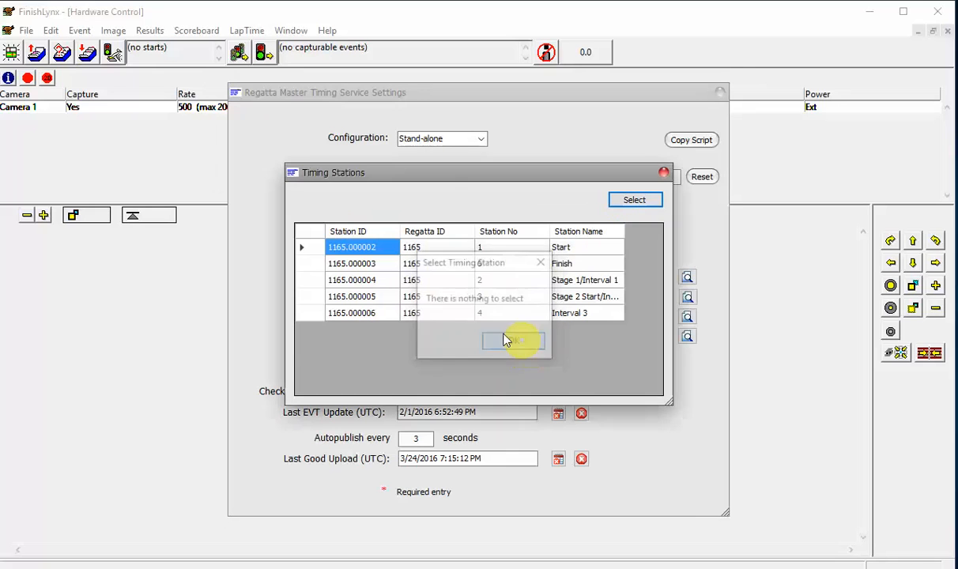
pyautogui.click(313, 249)
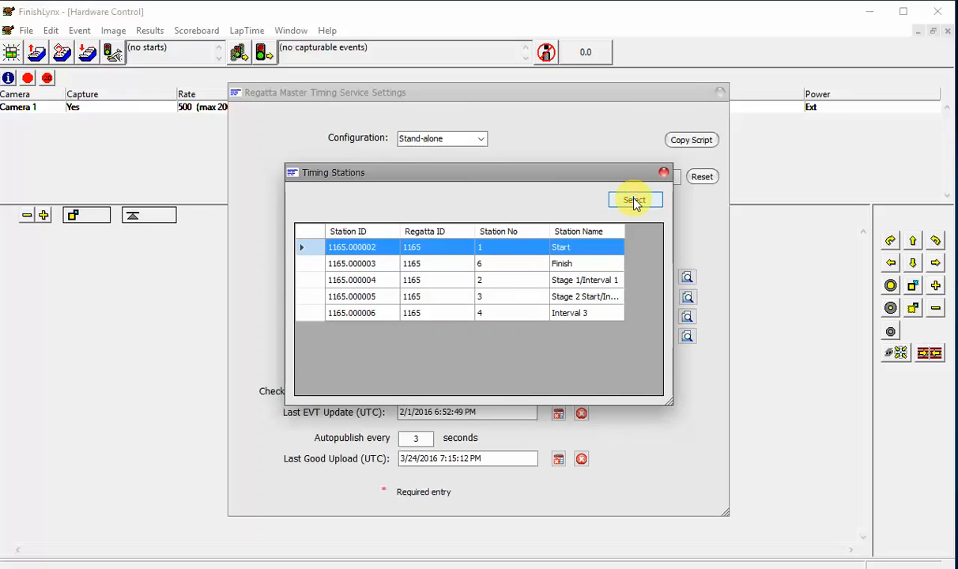
pyautogui.click(664, 175)
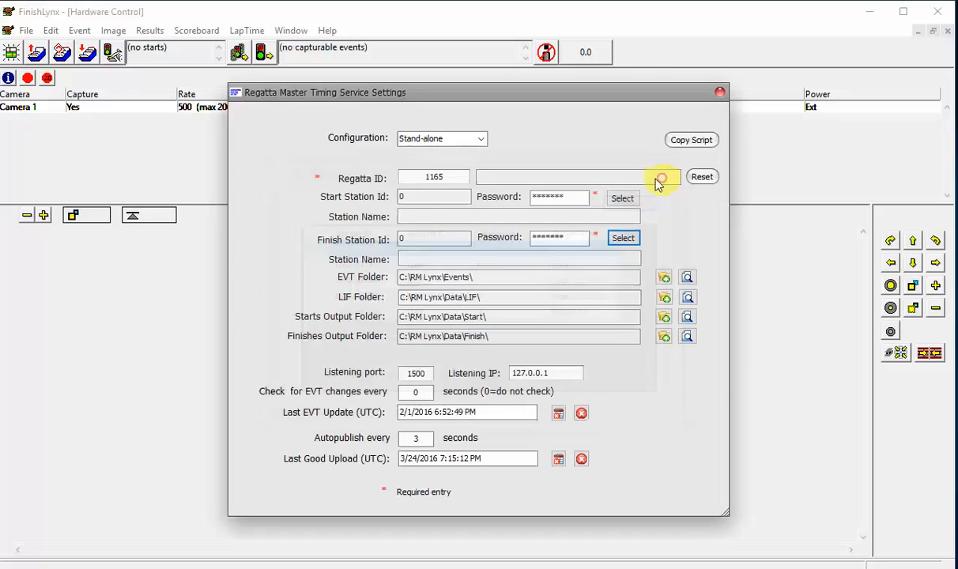
# Step: Assign the Finish timing station, 1165.000003, as the regatta's finish station
pyautogui.click(630, 239)
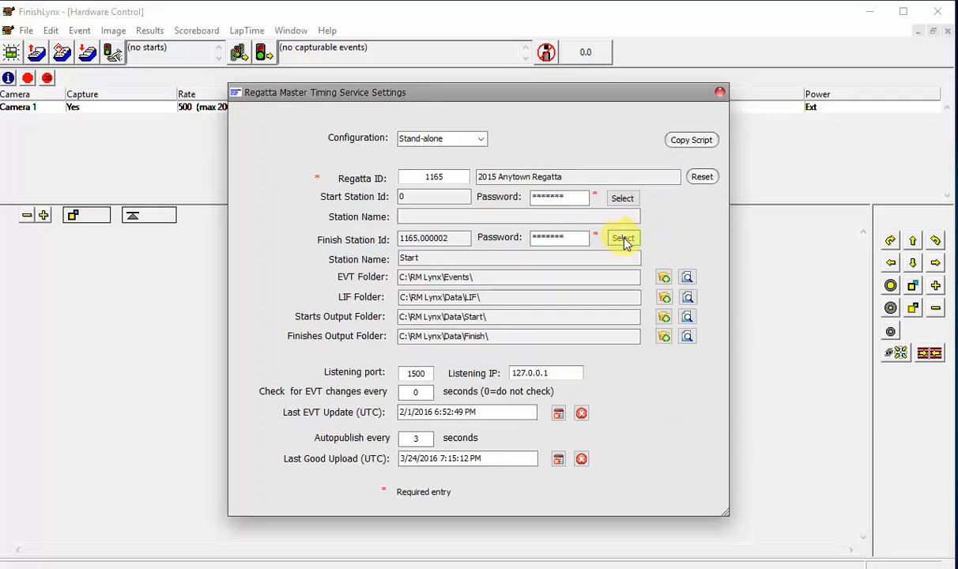
pyautogui.click(623, 238)
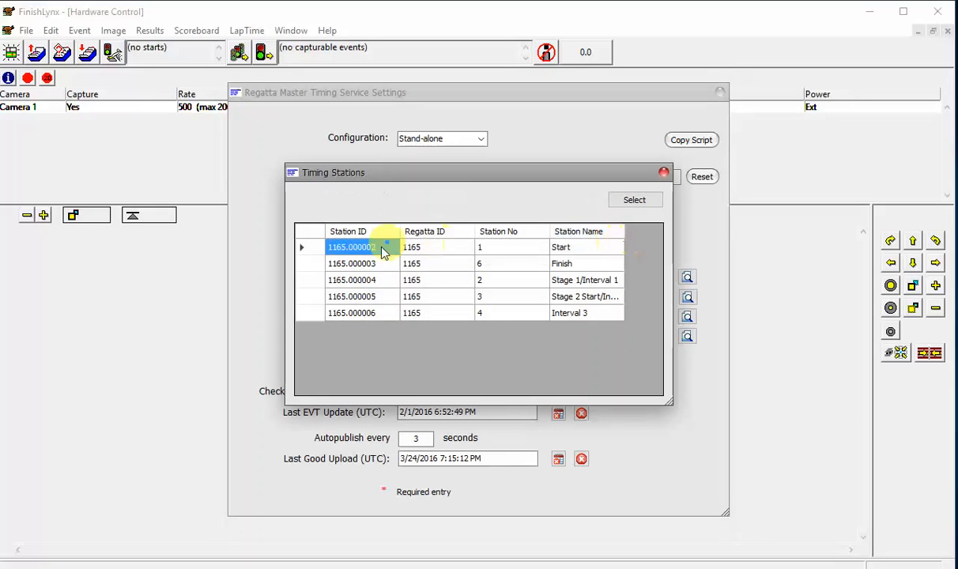
pyautogui.click(312, 264)
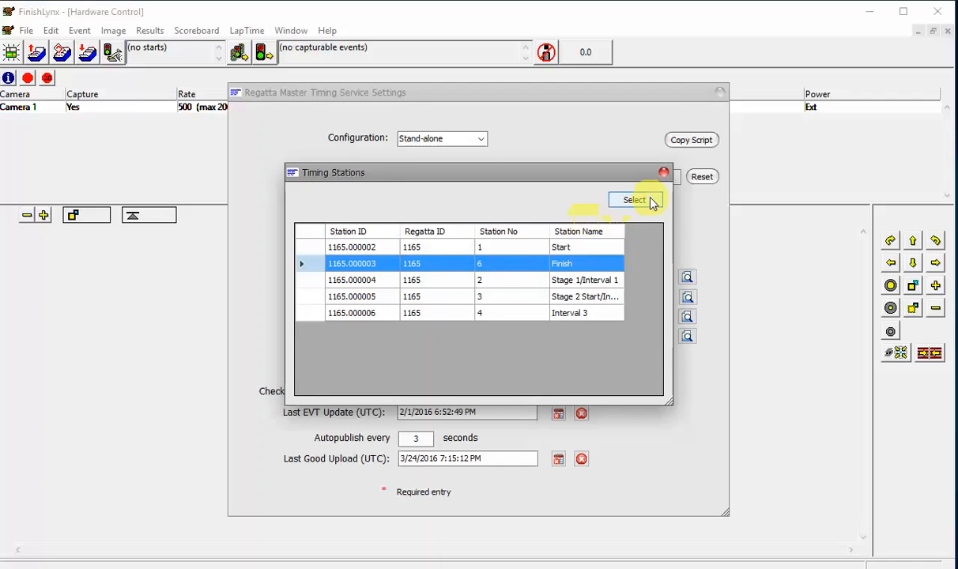
pyautogui.click(664, 172)
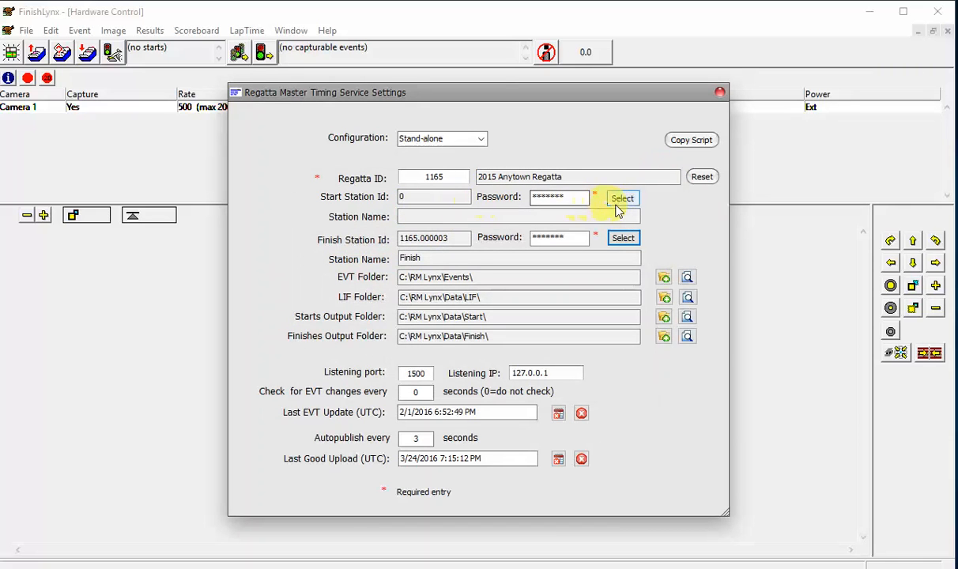
# Step: Assign the Start timing station, 1165.000002, as the regatta's start station
pyautogui.click(623, 199)
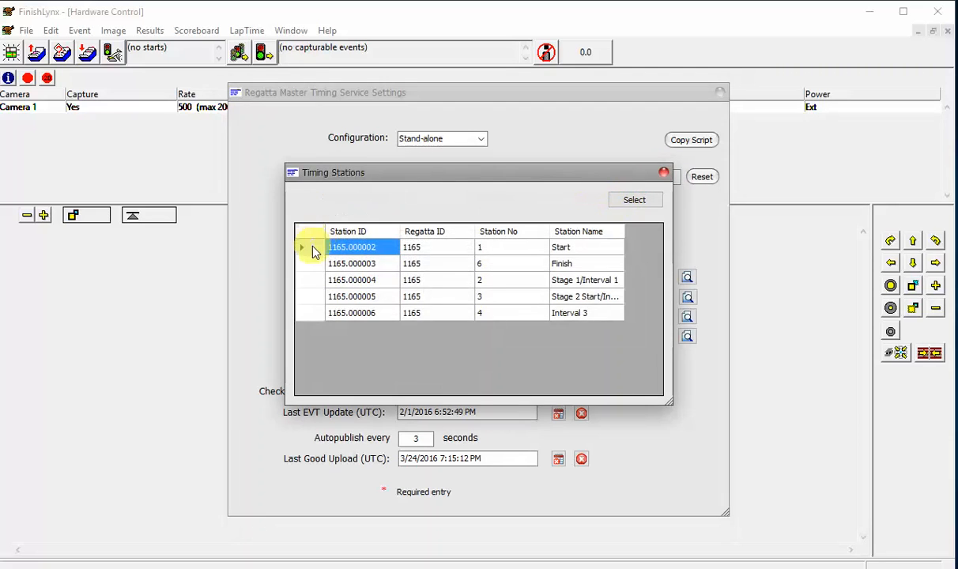
pyautogui.click(312, 248)
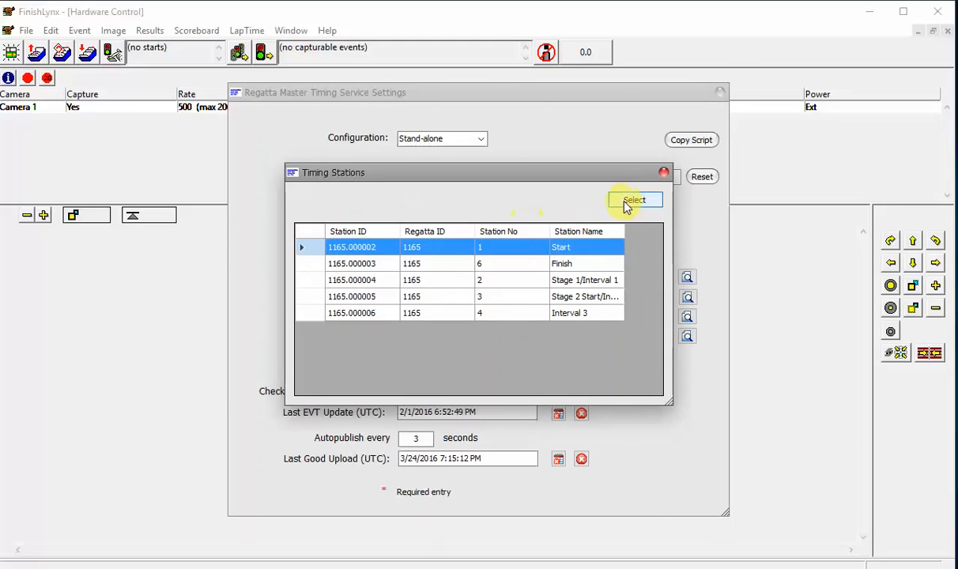
pyautogui.click(664, 172)
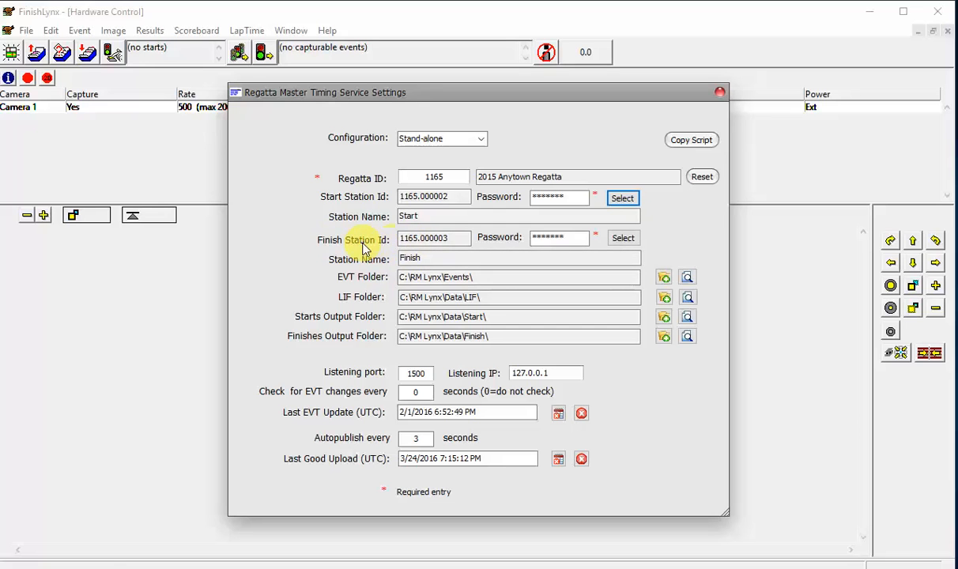
pyautogui.click(665, 316)
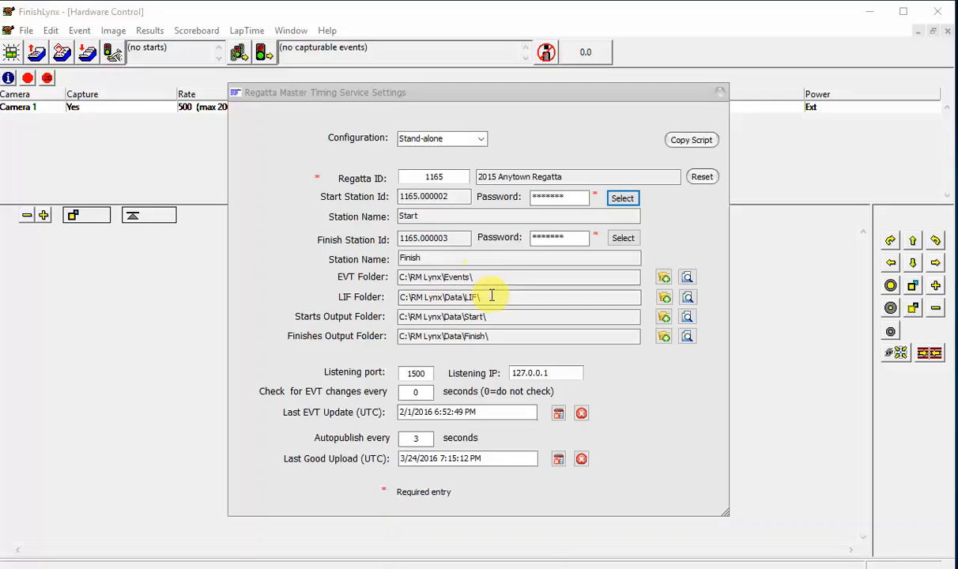
pyautogui.click(491, 294)
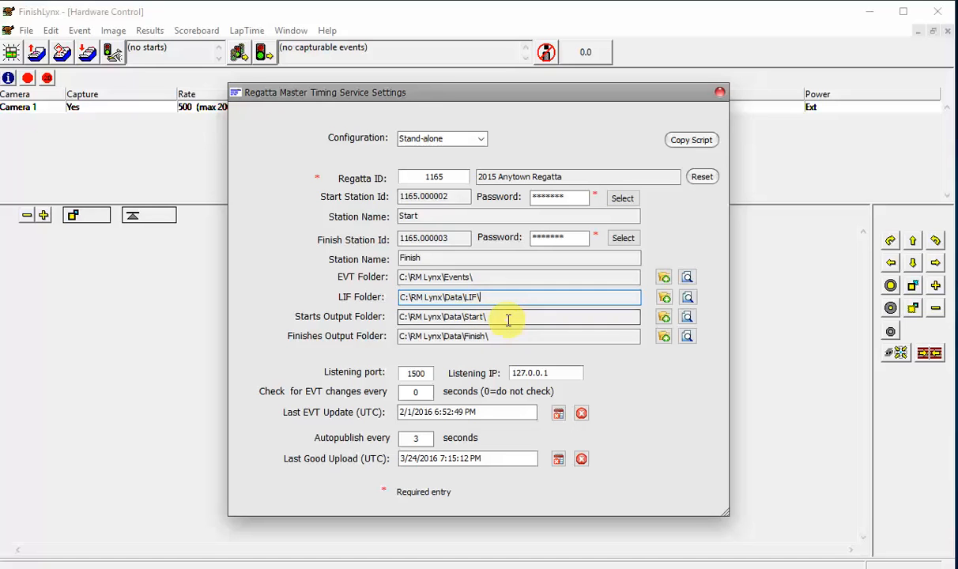
pyautogui.click(507, 318)
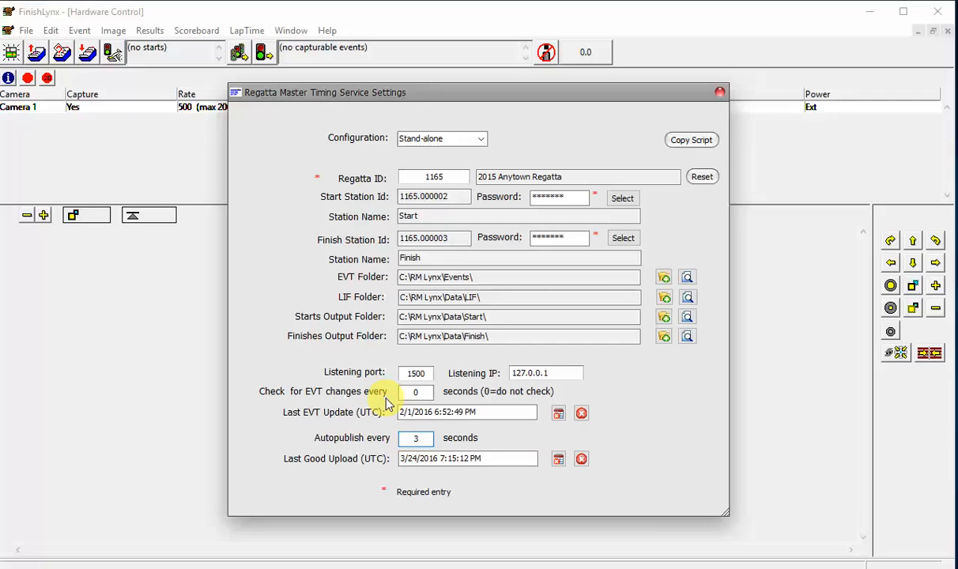
# Step: Switch to FinishLynx and review the Event options, including window layout, single event mode and default template
pyautogui.click(76, 315)
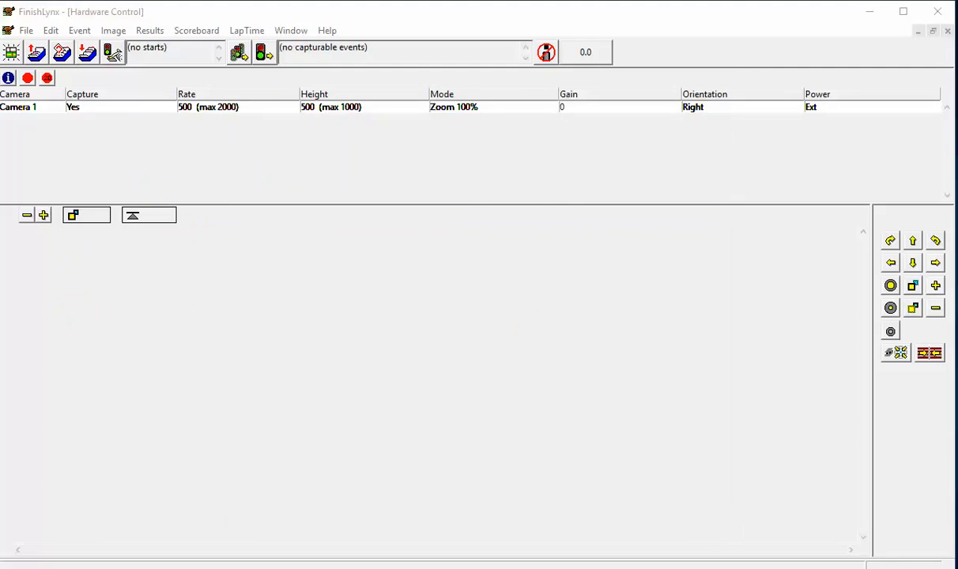
pyautogui.click(26, 30)
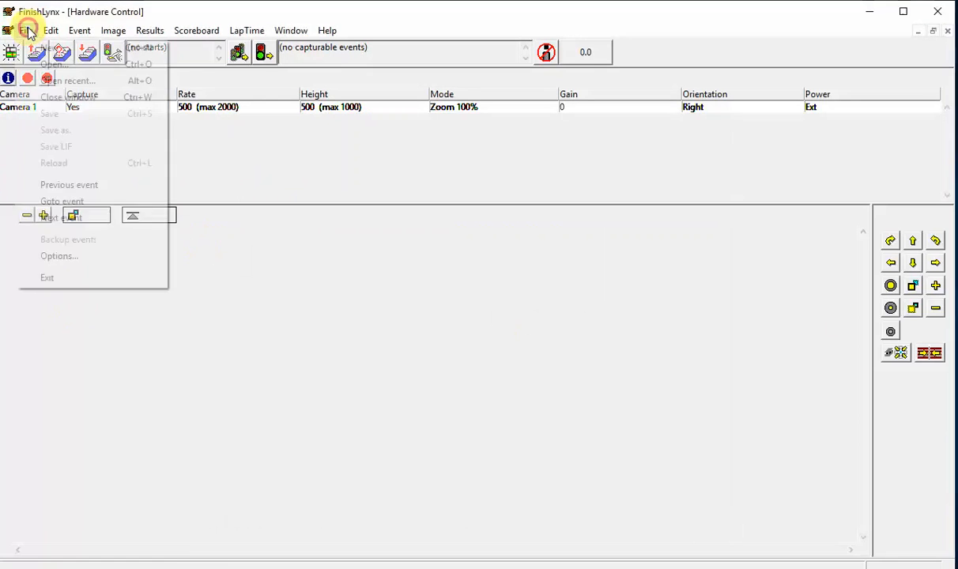
pyautogui.click(63, 257)
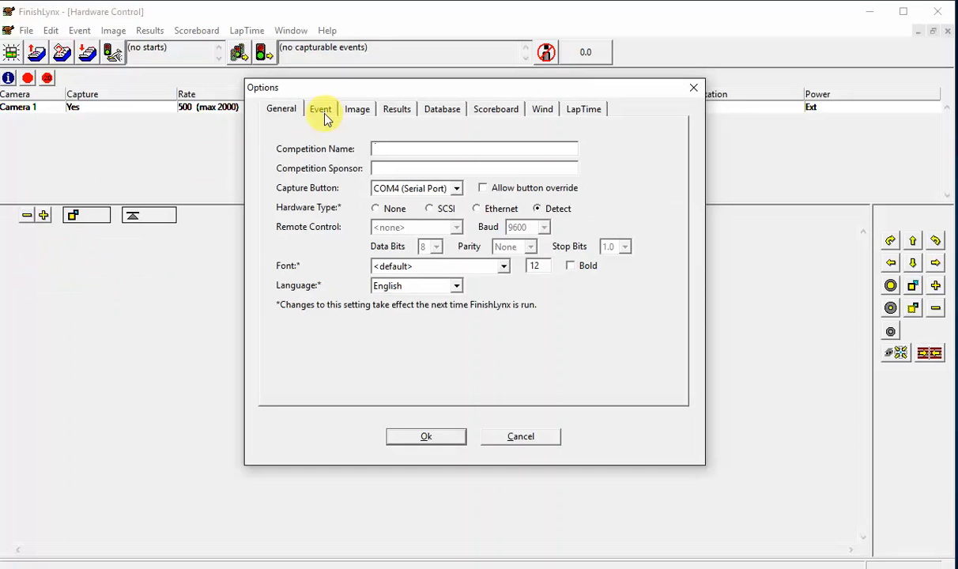
pyautogui.click(322, 112)
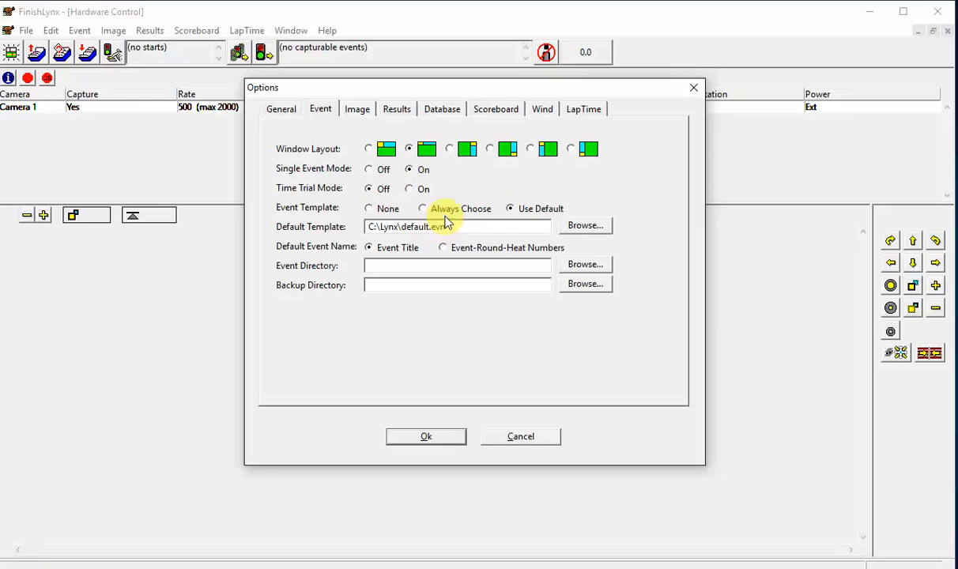
# Step: Compare the FinishLynx Database input and output directories with the EVT and LIF folders in the Regatta Master Timing Service Settings
pyautogui.click(436, 110)
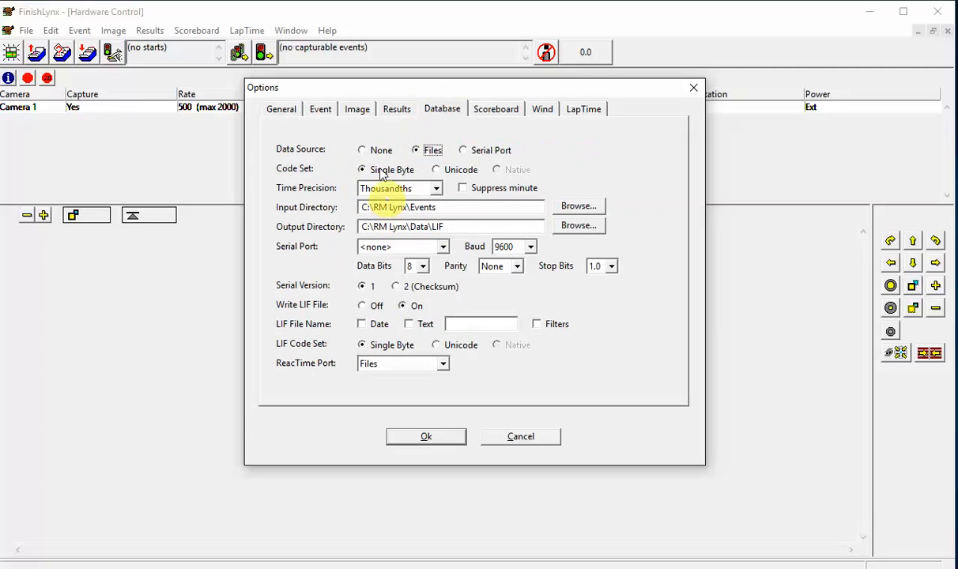
pyautogui.moveTo(378, 93); pyautogui.dragTo(188, 63)
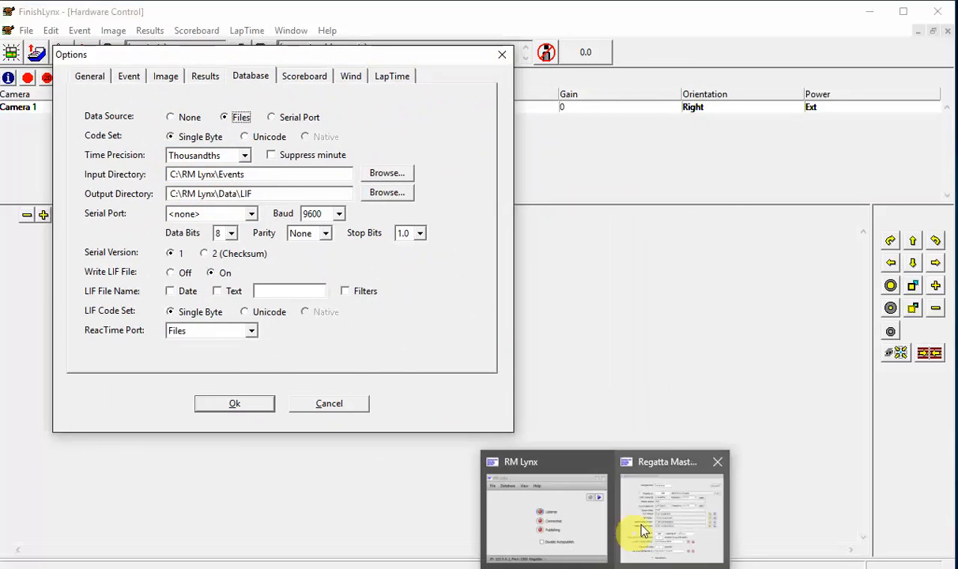
pyautogui.click(641, 503)
pyautogui.moveTo(337, 93); pyautogui.dragTo(507, 79)
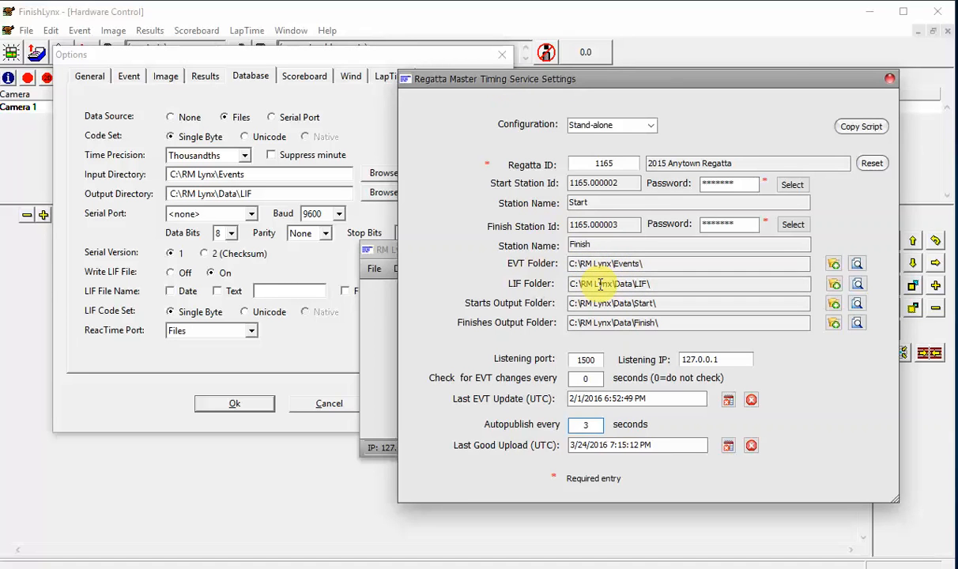
pyautogui.click(391, 60)
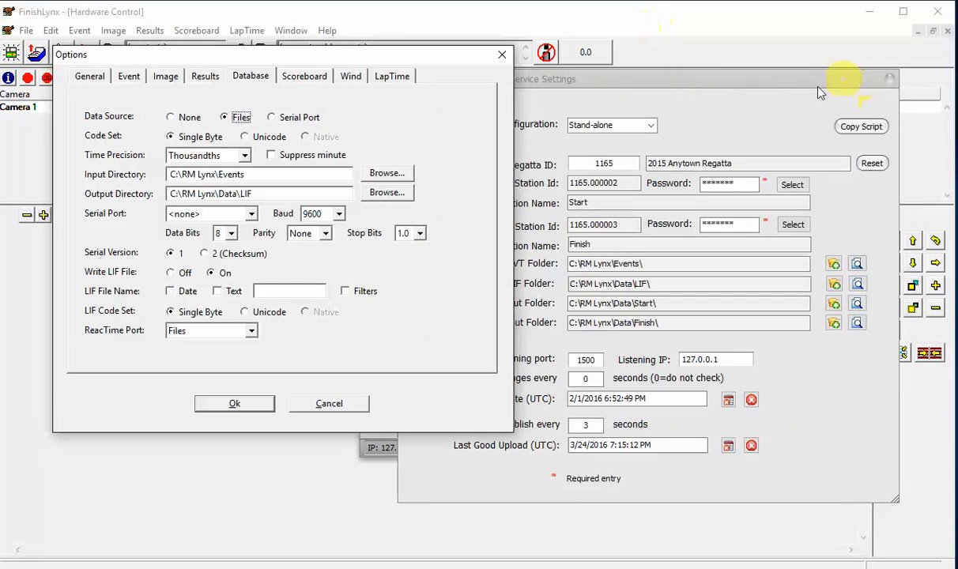
pyautogui.moveTo(761, 84); pyautogui.dragTo(778, 126)
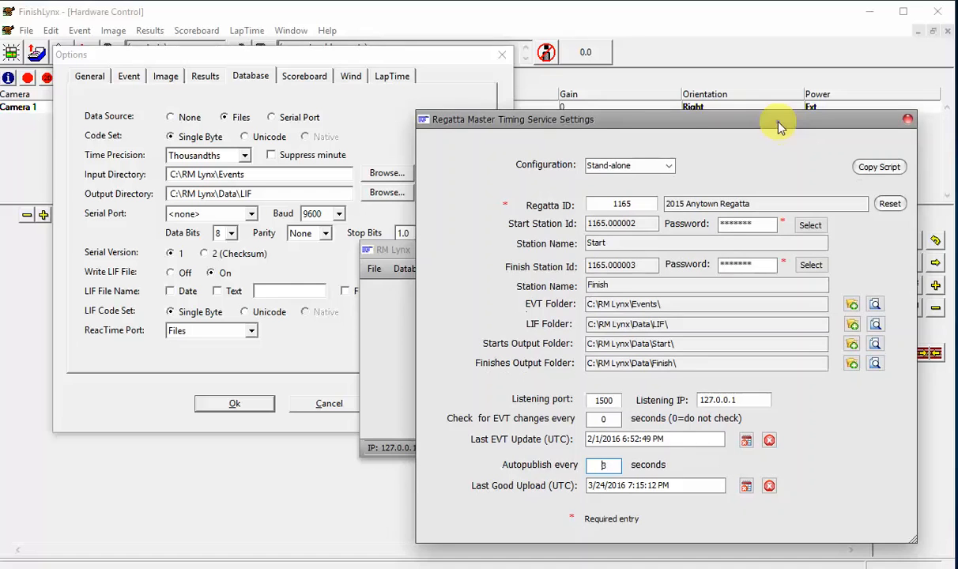
pyautogui.click(112, 395)
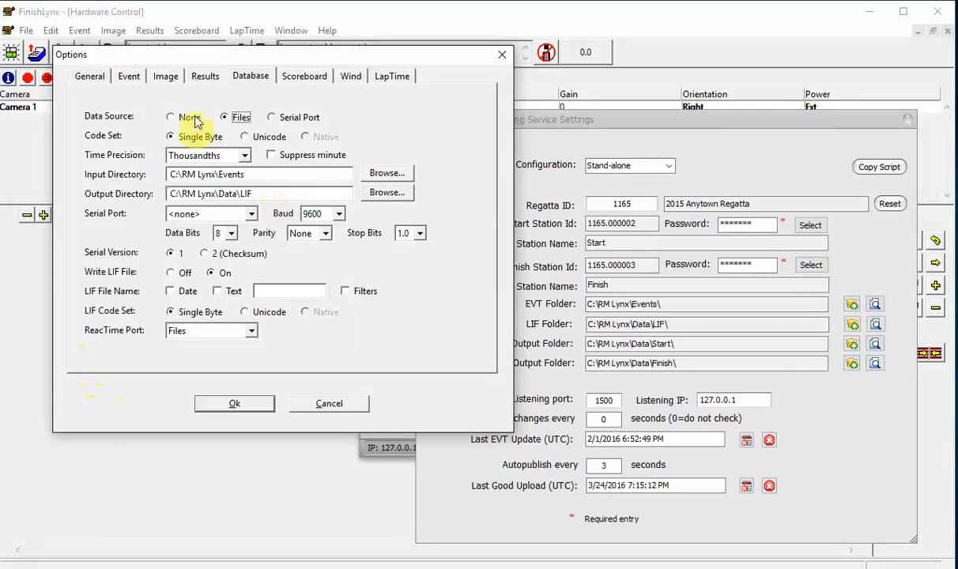
# Step: Set the FinishLynx scoreboard to the flx-rm.LSS script with Network (connect) as its serial port, and accept the options
pyautogui.click(311, 78)
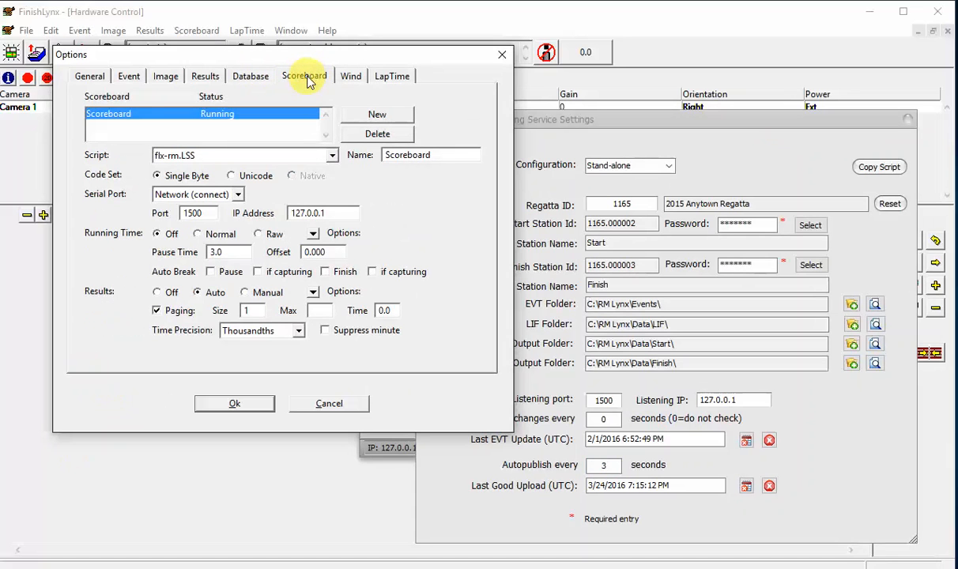
pyautogui.click(333, 157)
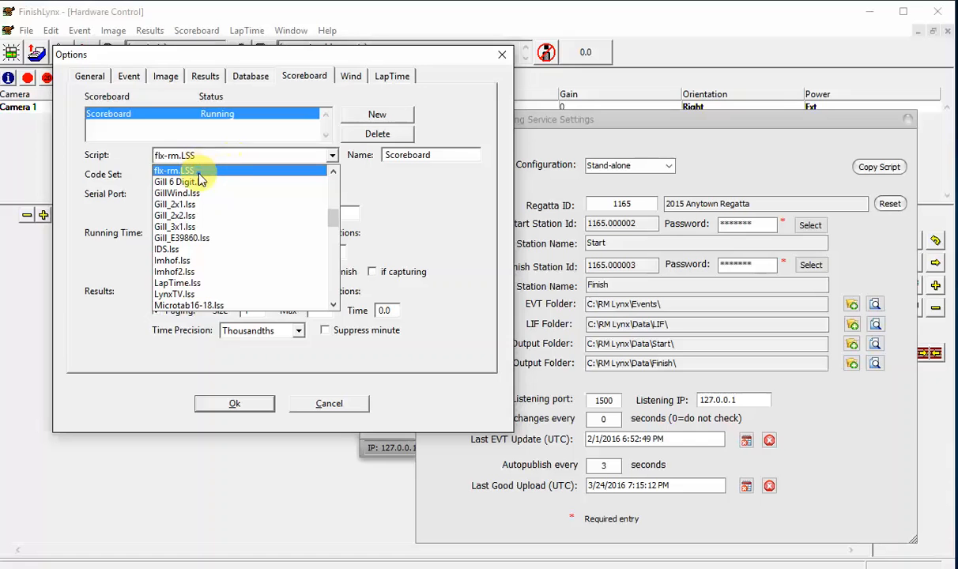
pyautogui.click(198, 174)
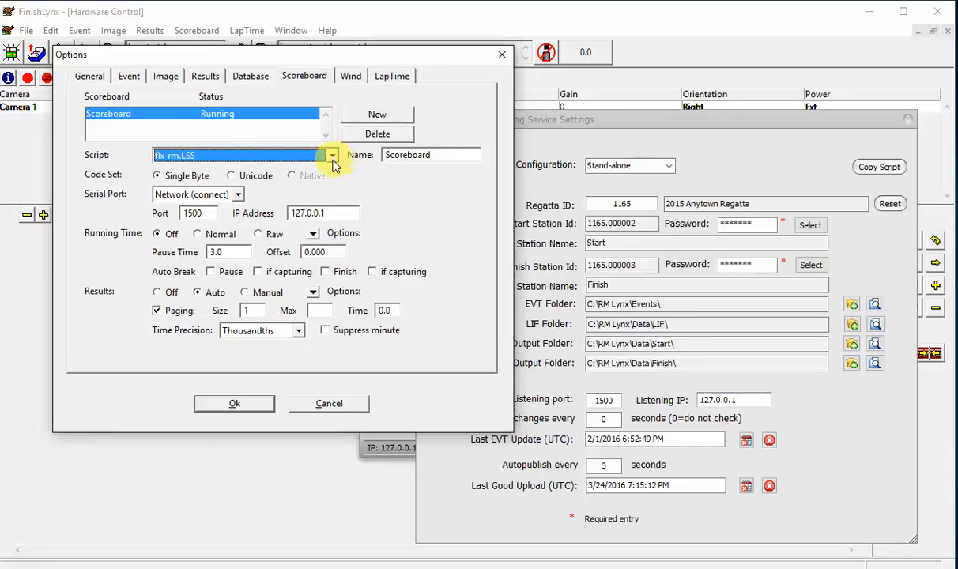
pyautogui.click(237, 195)
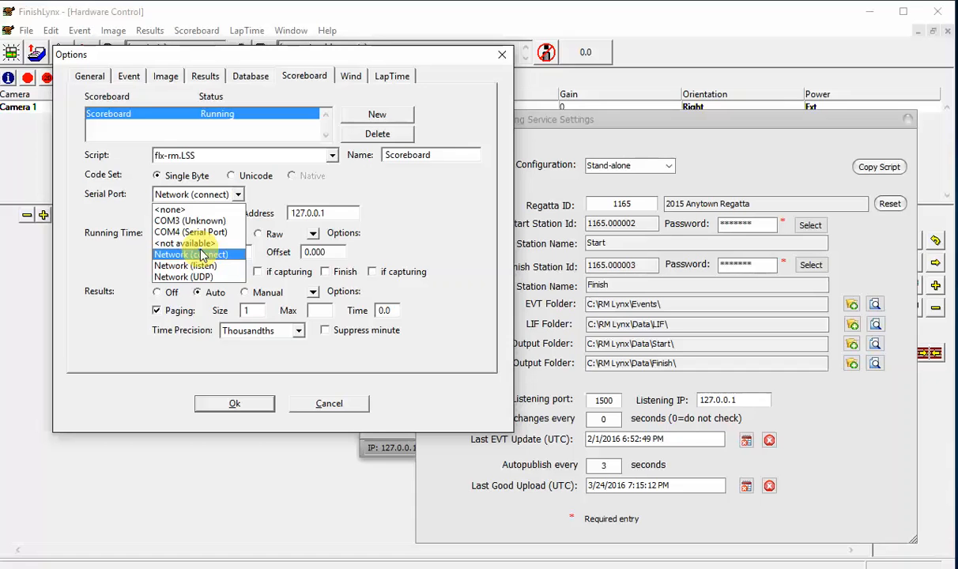
pyautogui.click(111, 343)
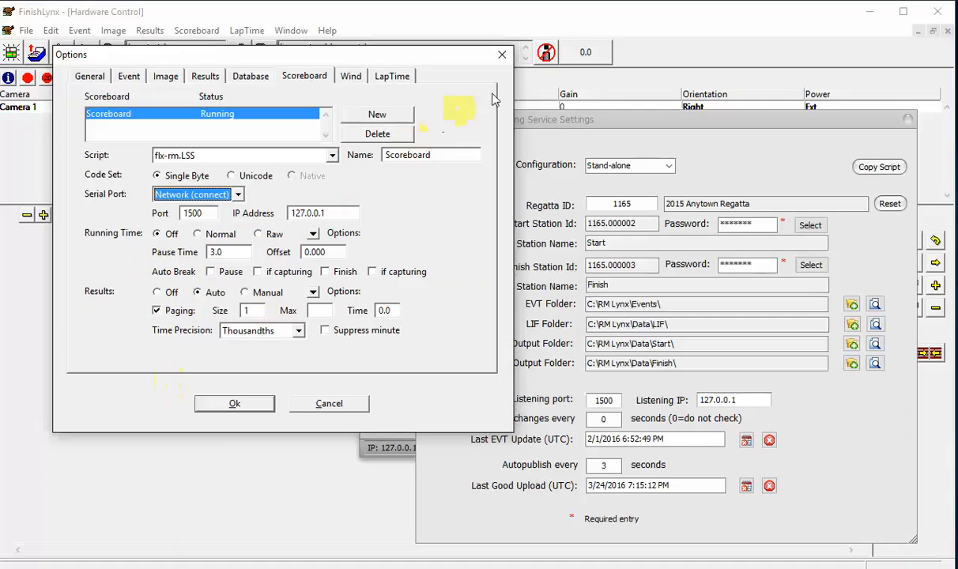
pyautogui.click(234, 403)
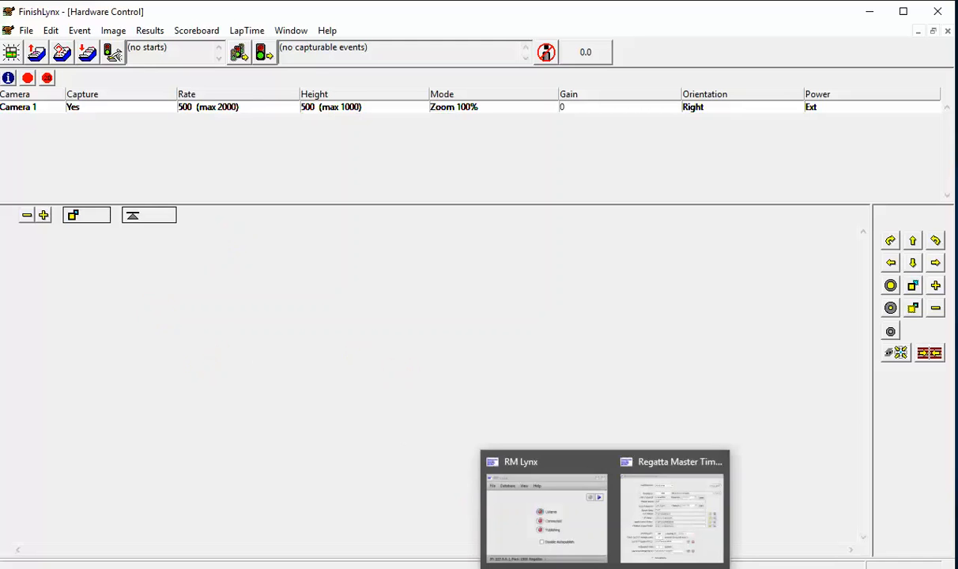
# Step: Switch to RM Lynx and close the Regatta Master Timing Service Settings
pyautogui.moveTo(604, 568)
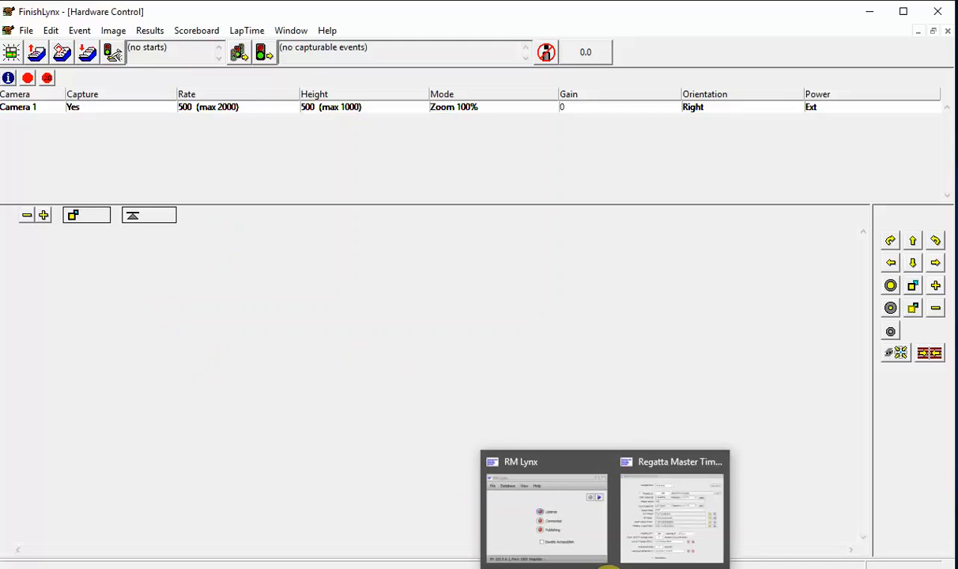
pyautogui.click(686, 502)
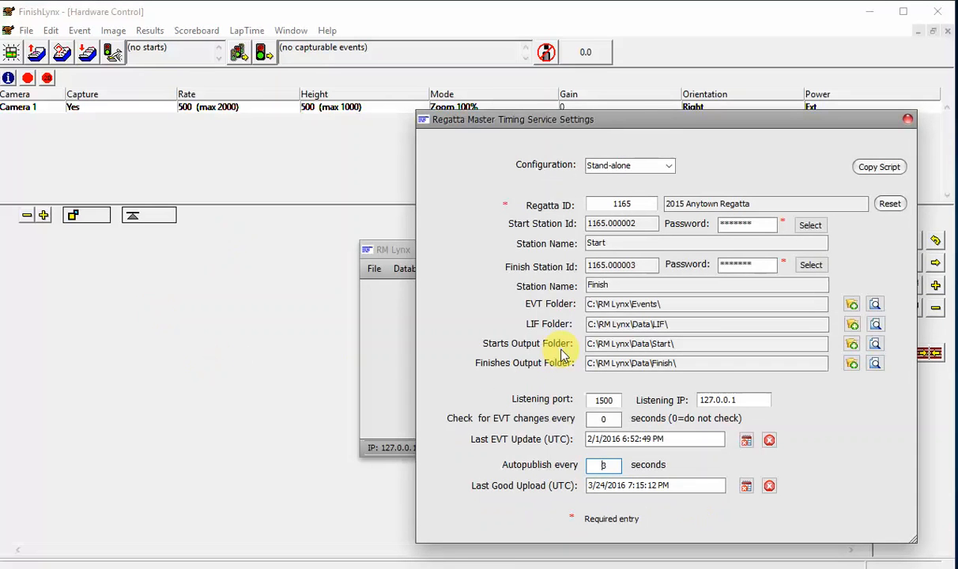
pyautogui.click(909, 119)
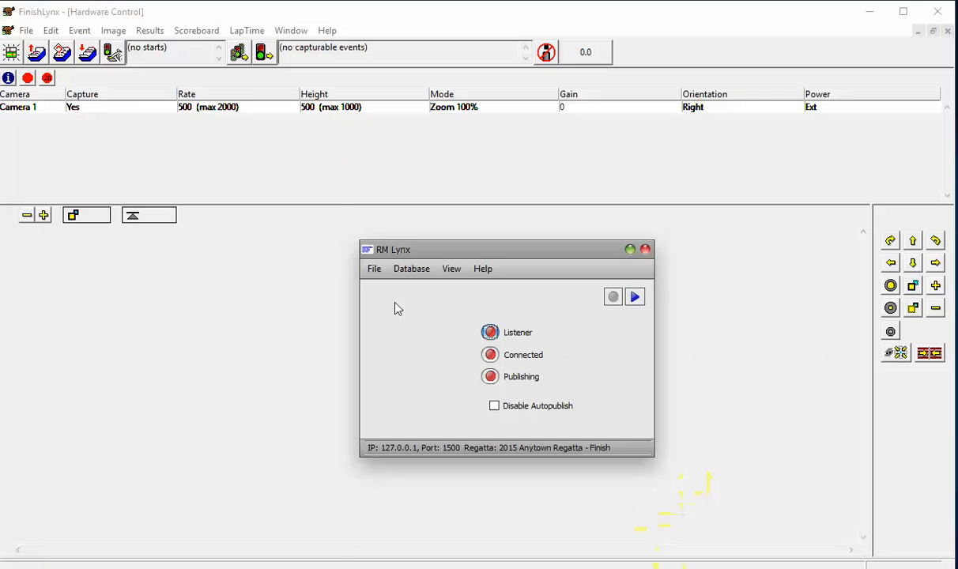
# Step: Load the regatta's events in RM Lynx, start its listener and minimise the window
pyautogui.click(374, 270)
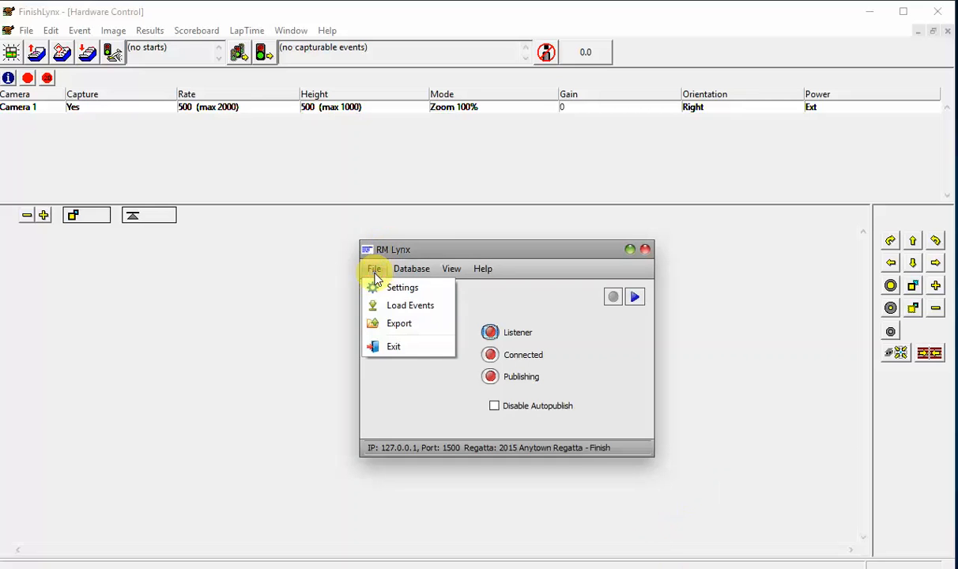
pyautogui.click(387, 306)
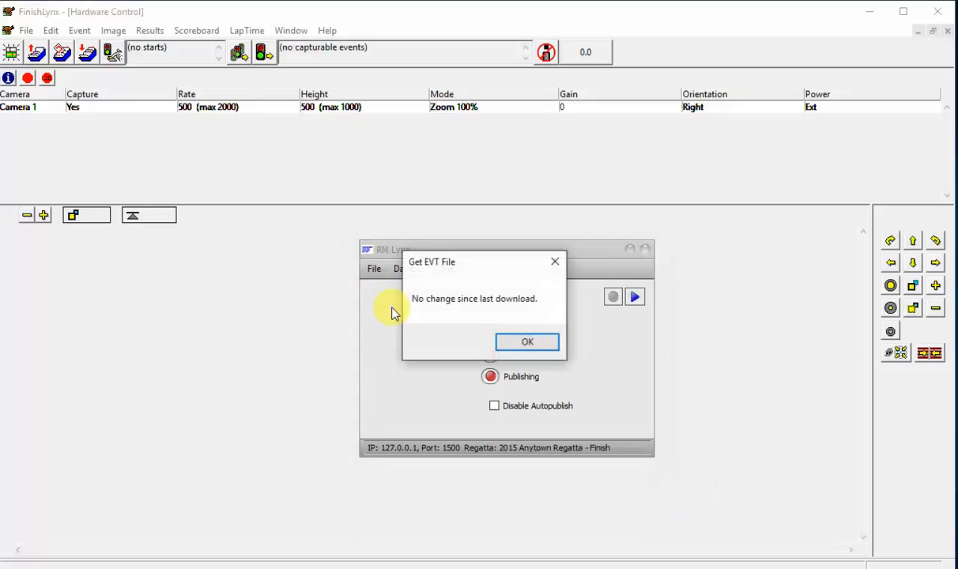
pyautogui.click(511, 347)
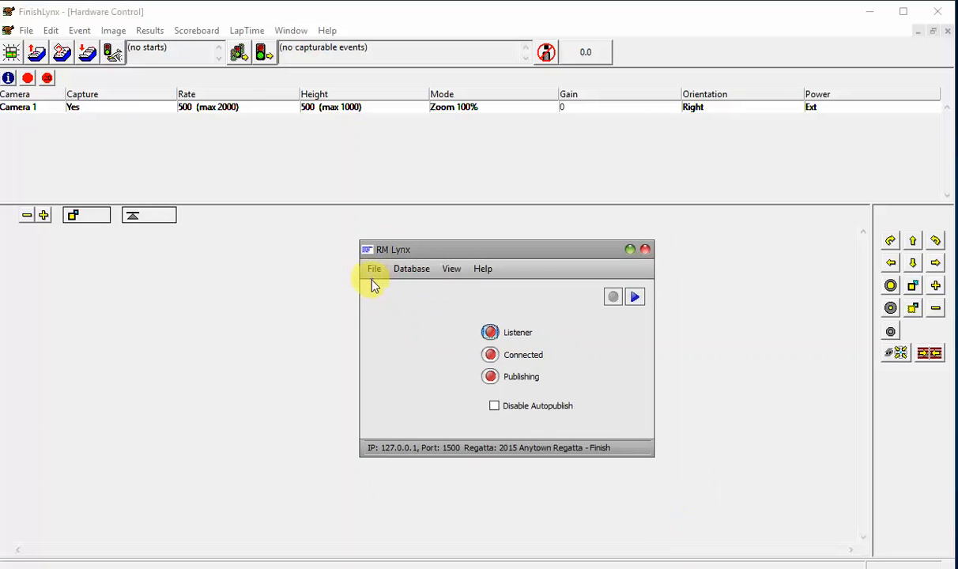
pyautogui.click(637, 298)
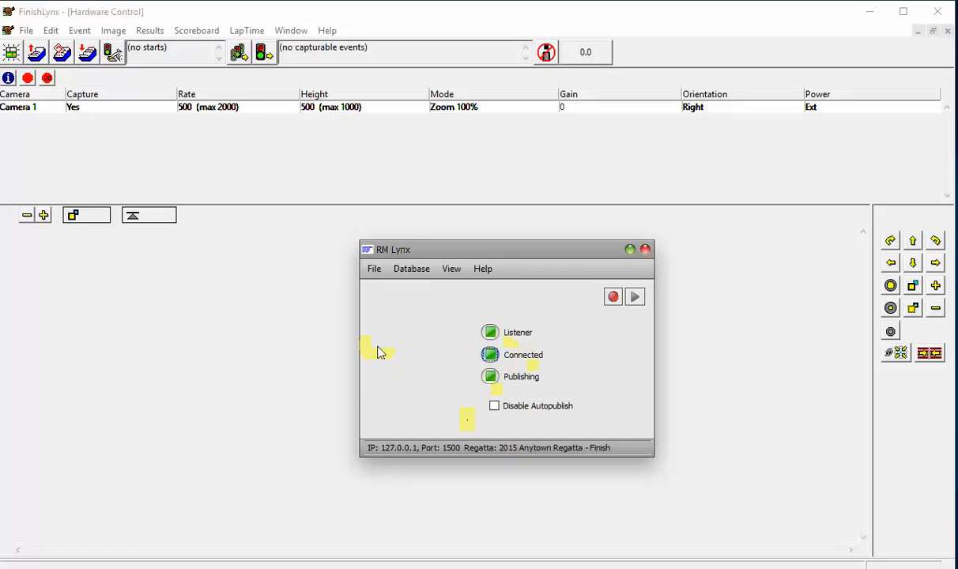
pyautogui.click(631, 251)
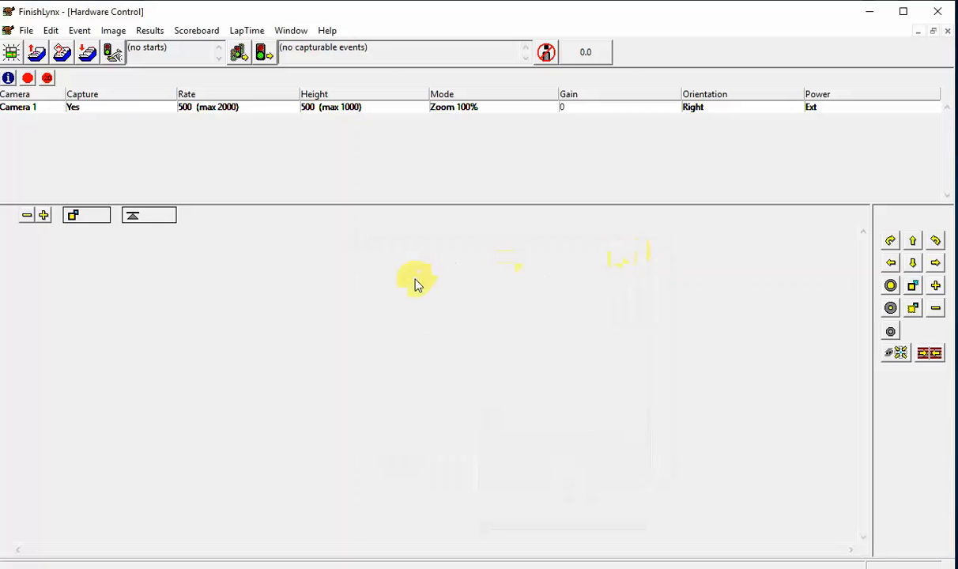
# Step: Load the schedule in FinishLynx, open the 09:00 Timing Flts event (001, round 6, heat FLT A) and look through its entries
pyautogui.click(68, 50)
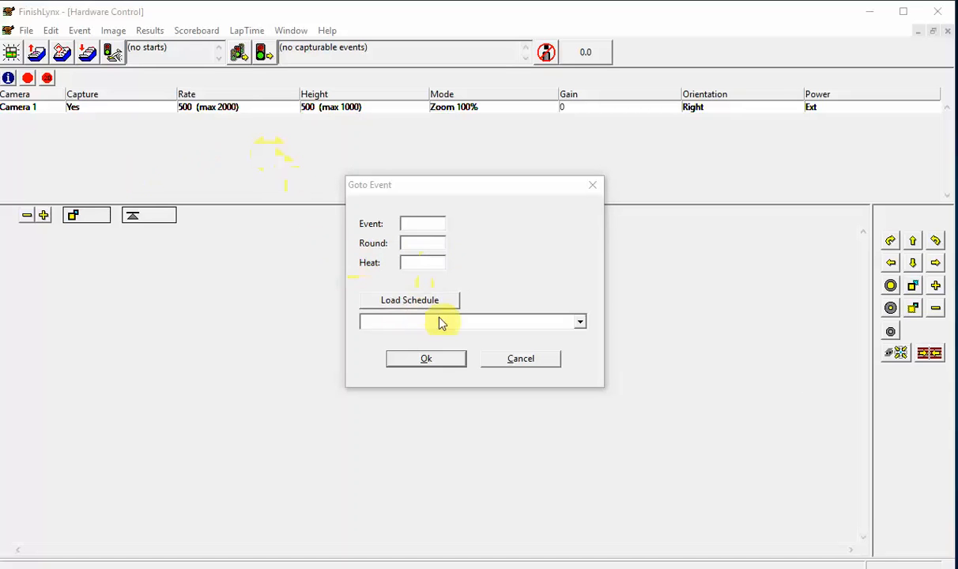
pyautogui.click(420, 303)
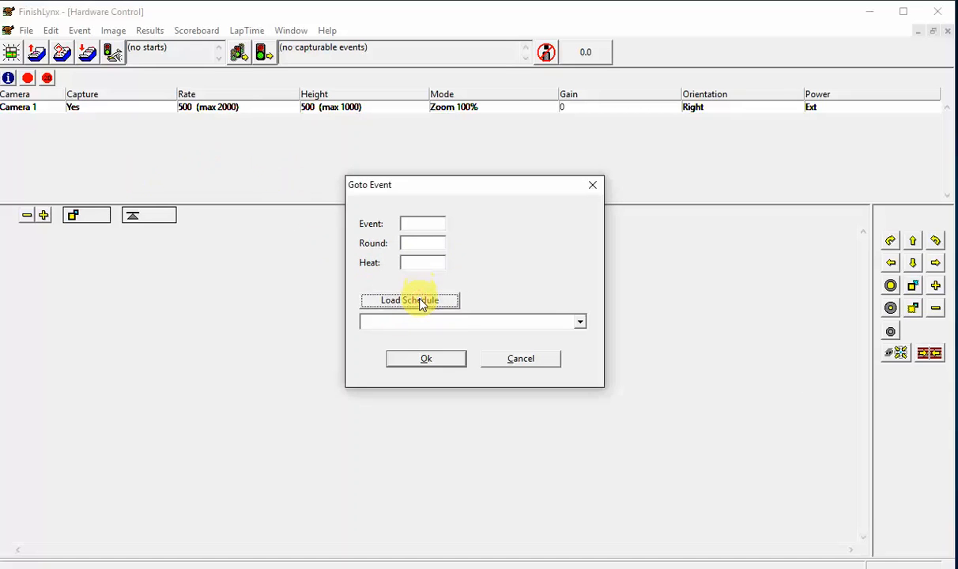
pyautogui.click(581, 322)
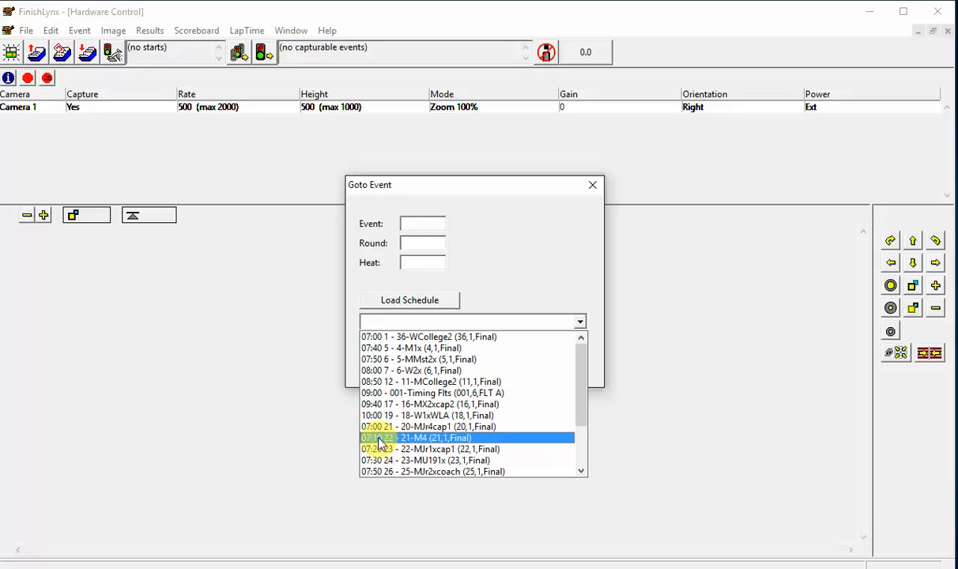
pyautogui.click(379, 397)
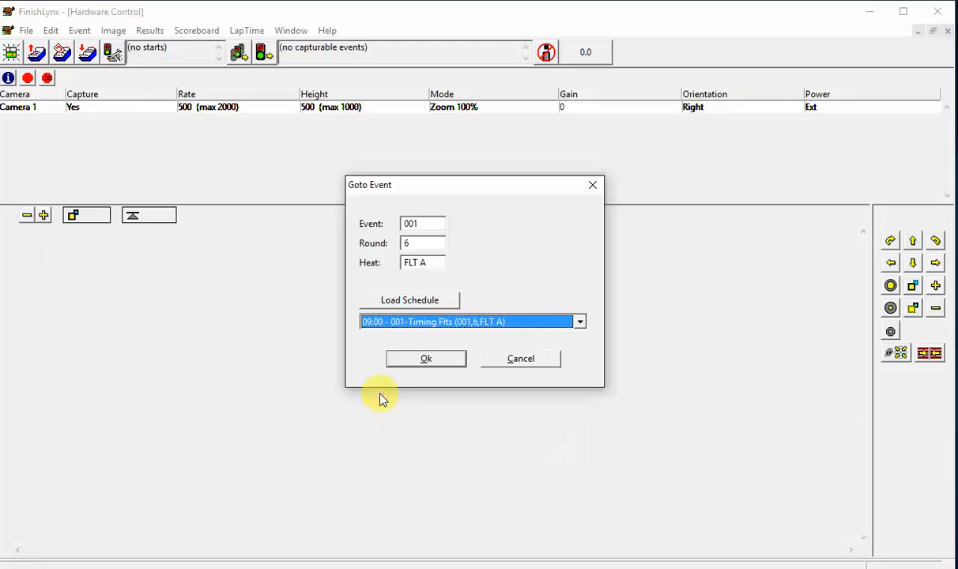
pyautogui.click(418, 361)
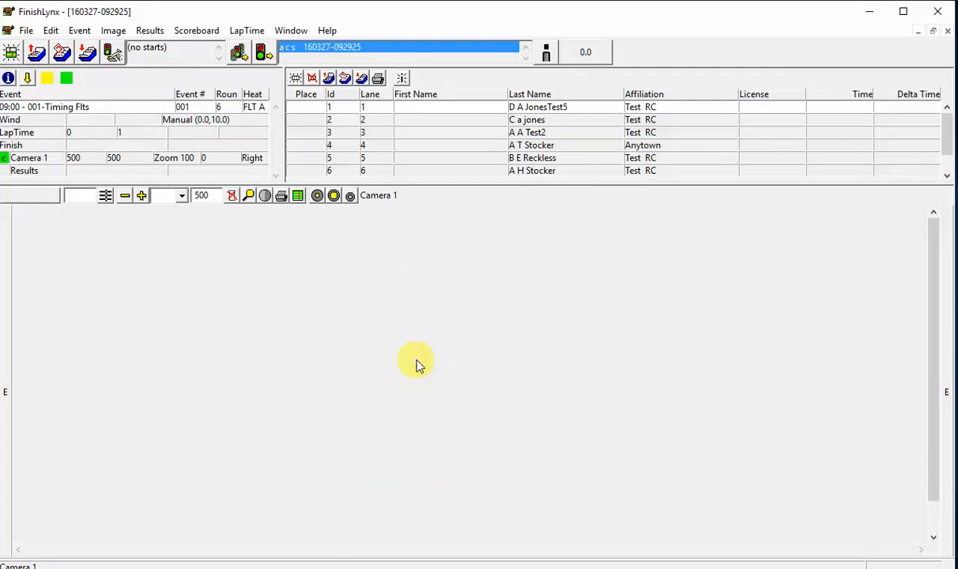
pyautogui.click(948, 164)
pyautogui.moveTo(949, 157); pyautogui.dragTo(945, 139)
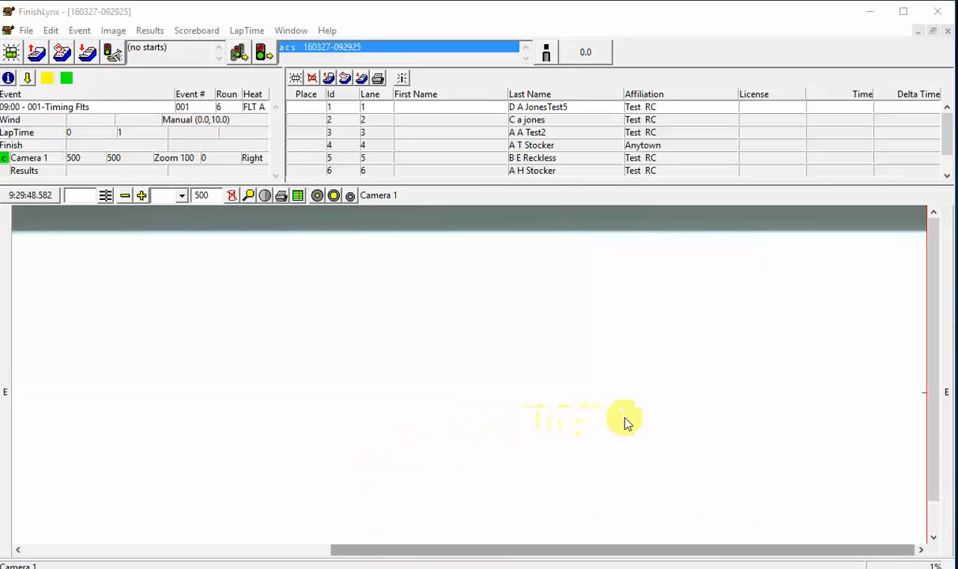
# Step: Mark finish times on the Camera 1 image at about 9:29:49.027 for lane 1 and 9:29:49.331 for lane 2
pyautogui.click(760, 314)
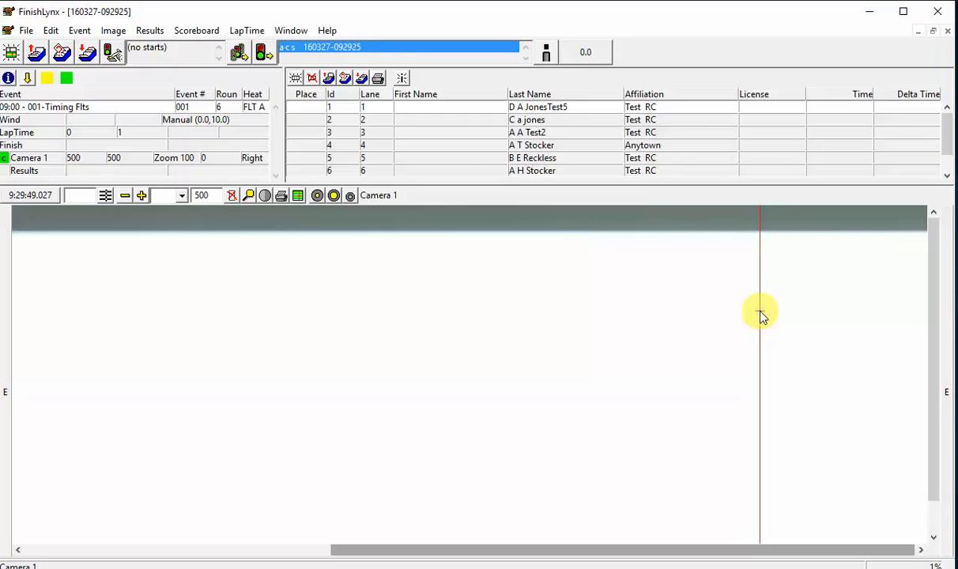
pyautogui.keyDown('shift'); pyautogui.click(761, 313); pyautogui.keyUp('shift')
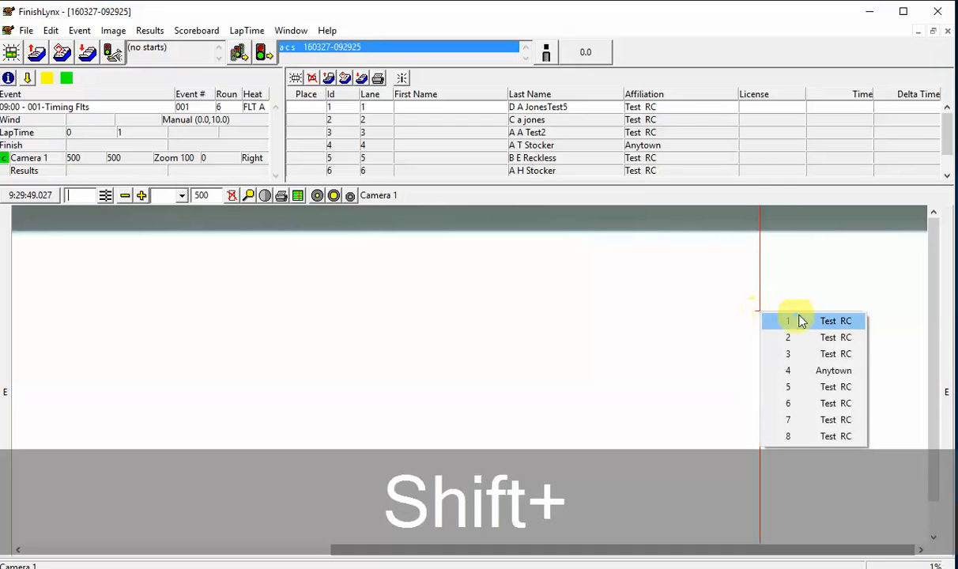
pyautogui.click(825, 321)
pyautogui.click(647, 329)
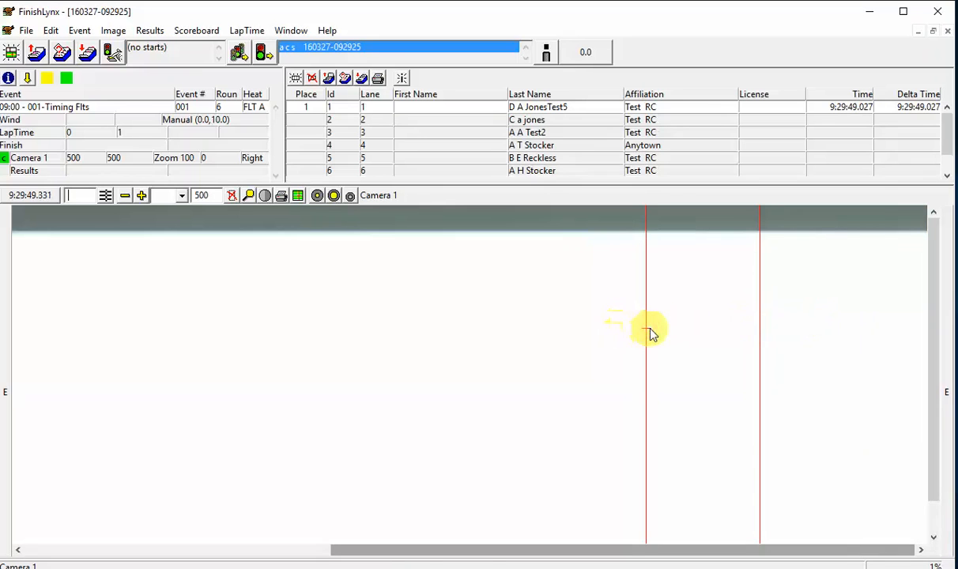
pyautogui.keyDown('shift'); pyautogui.click(646, 329); pyautogui.keyUp('shift')
pyautogui.click(668, 340)
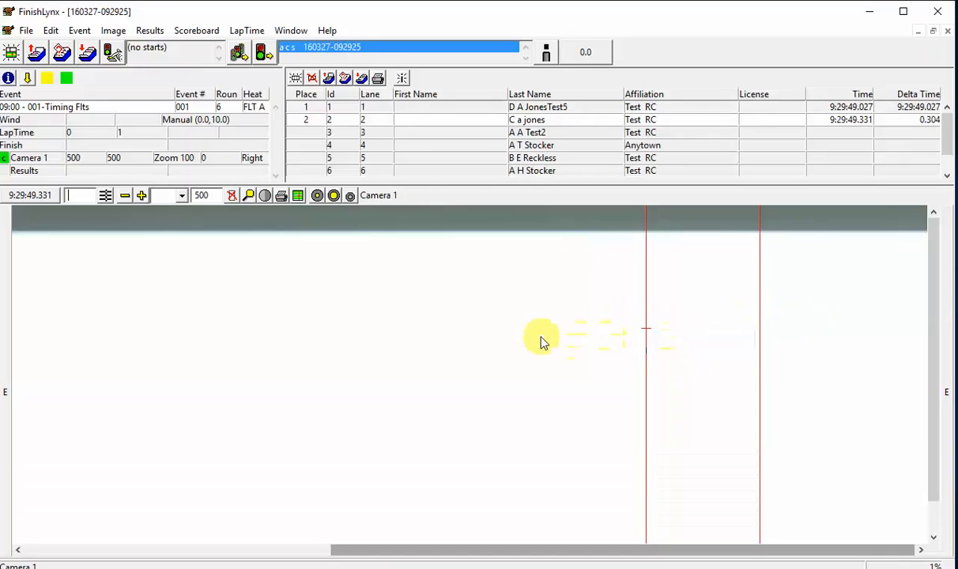
# Step: Mark finish times on the Camera 1 image at about 9:29:49.629 for lane 3 and 9:29:50.210 for lane 4
pyautogui.click(535, 337)
pyautogui.keyDown('shift'); pyautogui.click(535, 339); pyautogui.keyUp('shift')
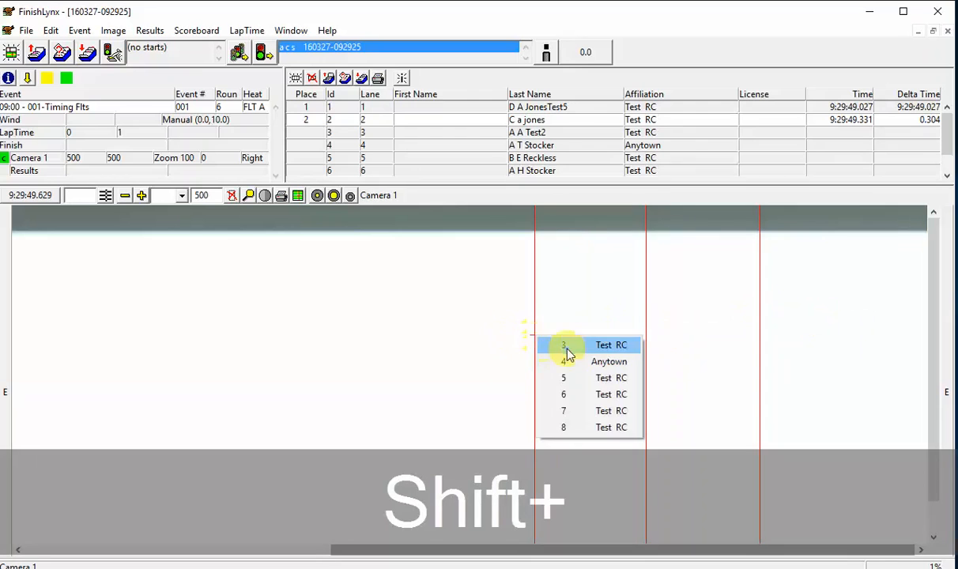
pyautogui.click(561, 344)
pyautogui.click(422, 345)
pyautogui.keyDown('shift'); pyautogui.click(421, 342); pyautogui.keyUp('shift')
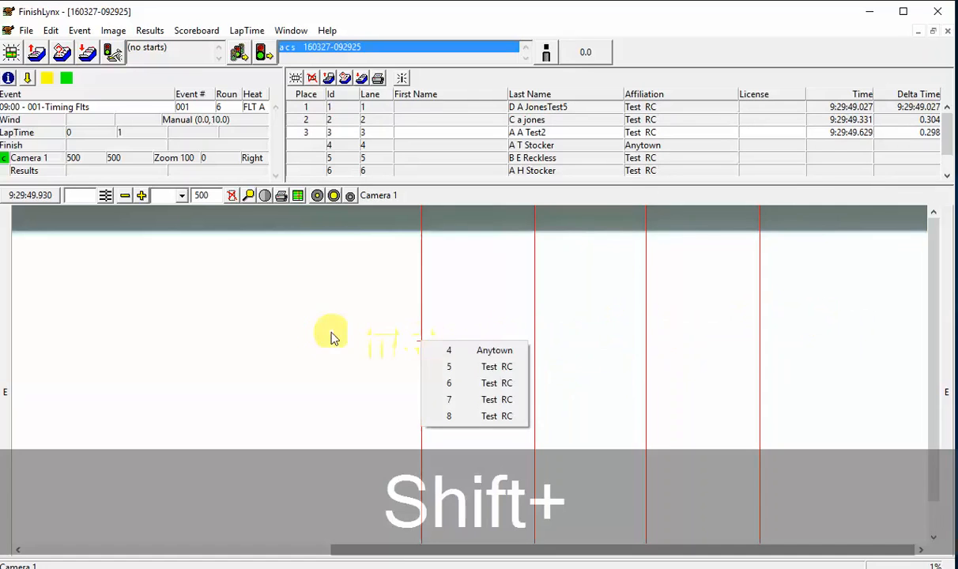
pyautogui.click(317, 330)
pyautogui.keyDown('shift'); pyautogui.click(317, 332); pyautogui.keyUp('shift')
pyautogui.click(340, 340)
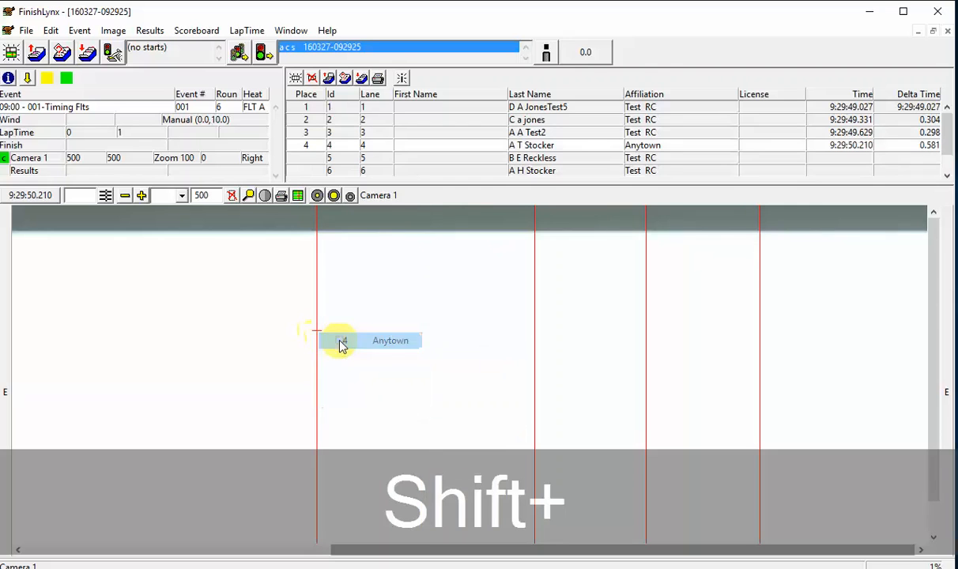
# Step: Mark finish times on the Camera 1 image at about 9:29:50.366 for lane 5 and 9:29:50.541 for lane 6
pyautogui.click(257, 331)
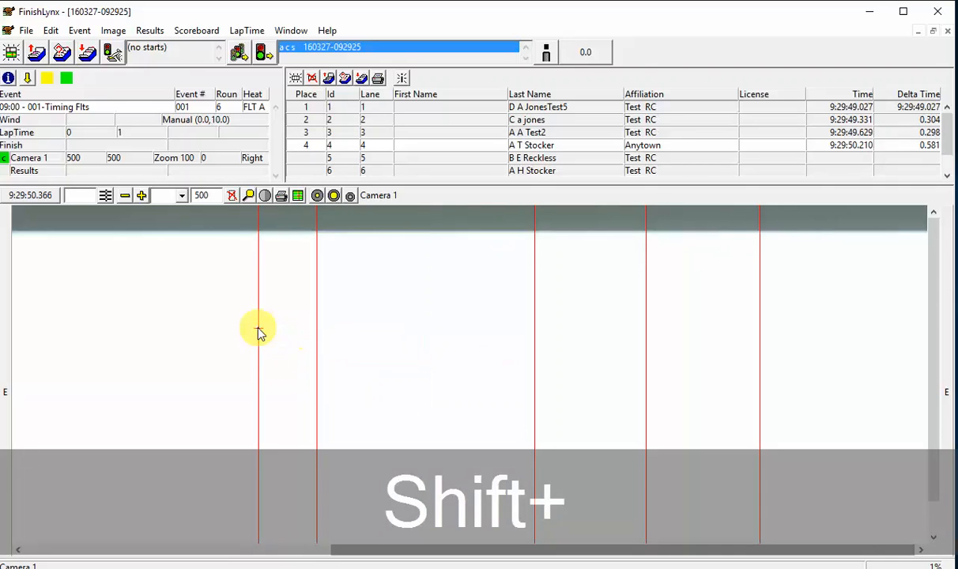
pyautogui.keyDown('shift'); pyautogui.click(259, 332); pyautogui.keyUp('shift')
pyautogui.click(289, 336)
pyautogui.click(193, 331)
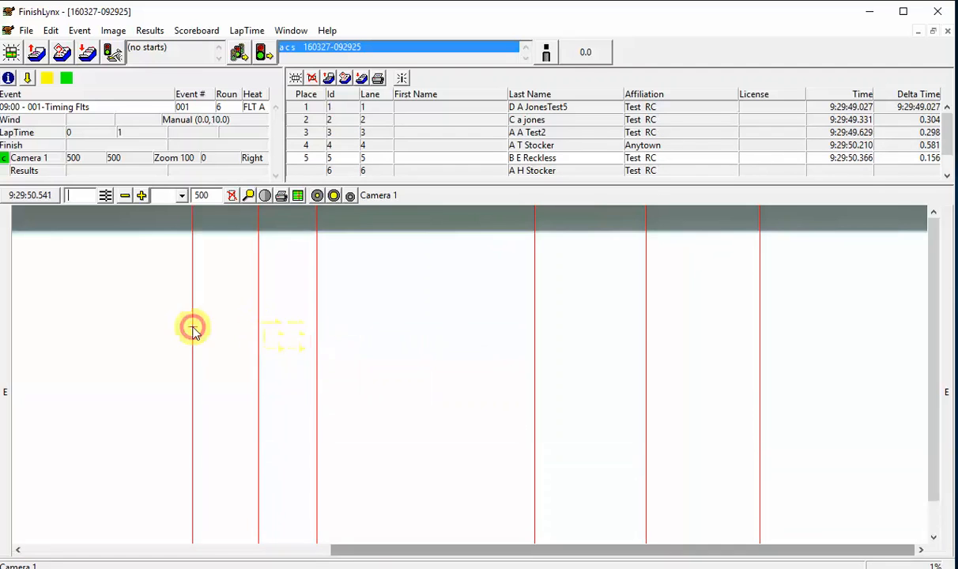
pyautogui.keyDown('shift'); pyautogui.click(192, 330); pyautogui.keyUp('shift')
pyautogui.click(215, 334)
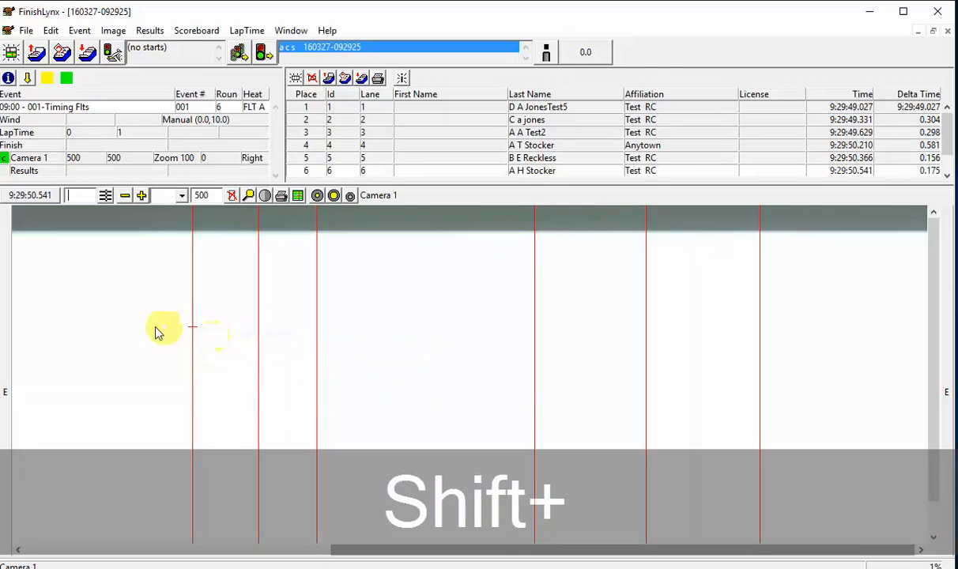
# Step: Mark finish times on the Camera 1 image at about 9:29:50.721 for lane 7 and 9:29:50.923 for lane 8
pyautogui.click(125, 330)
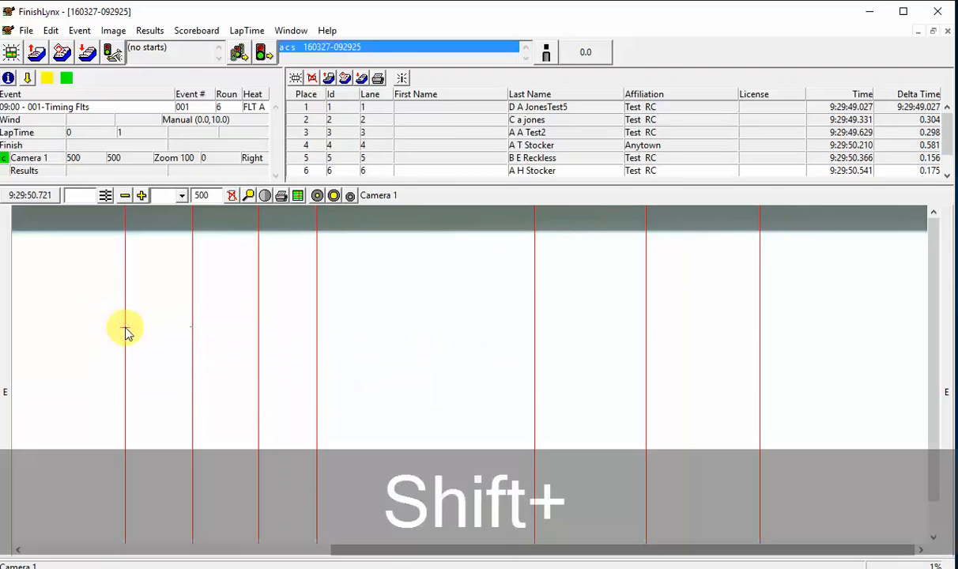
pyautogui.keyDown('shift'); pyautogui.click(124, 330); pyautogui.keyUp('shift')
pyautogui.click(163, 335)
pyautogui.click(49, 332)
pyautogui.keyDown('shift'); pyautogui.click(49, 332); pyautogui.keyUp('shift')
pyautogui.click(82, 340)
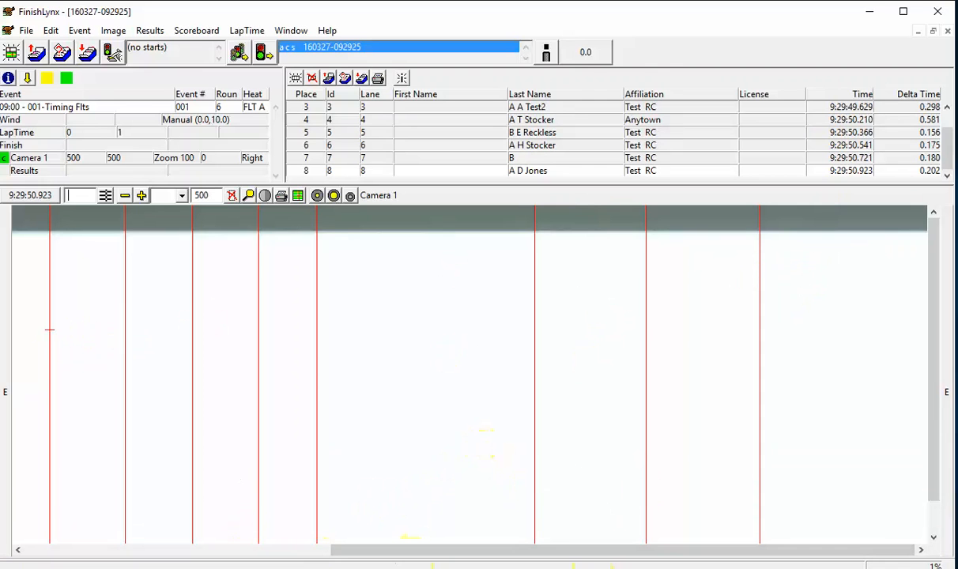
# Step: Switch to RM Lynx and view the list of times received from FinishLynx
pyautogui.click(605, 565)
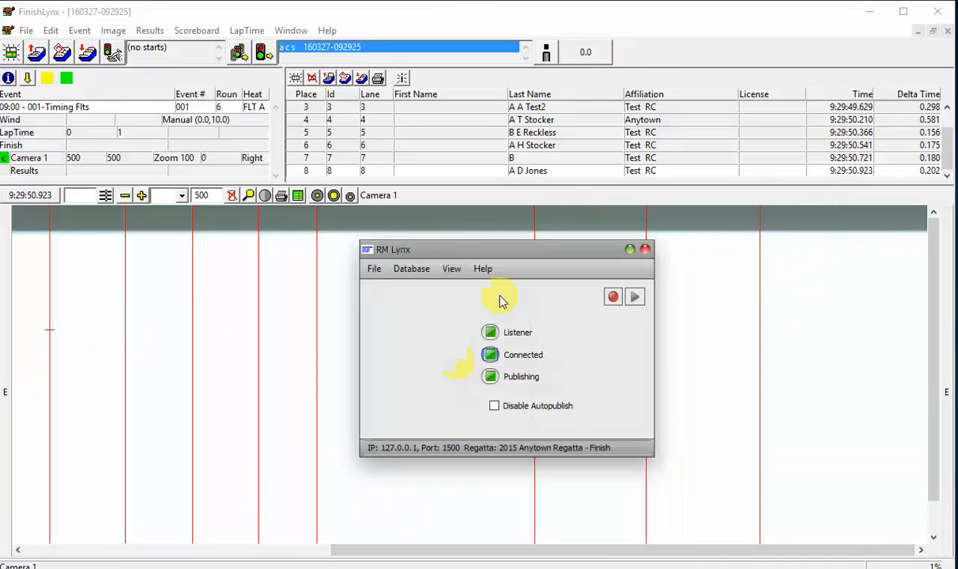
pyautogui.click(450, 269)
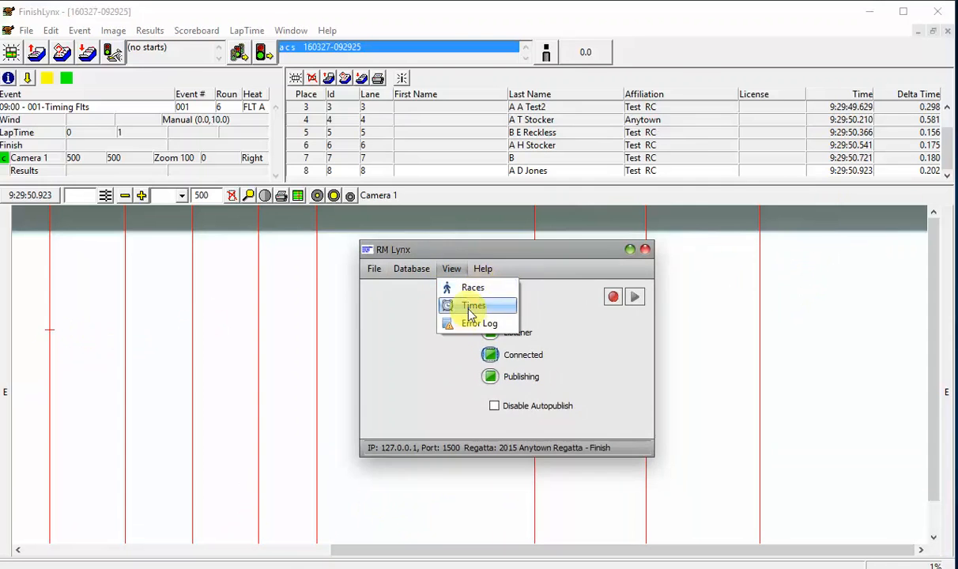
pyautogui.click(463, 306)
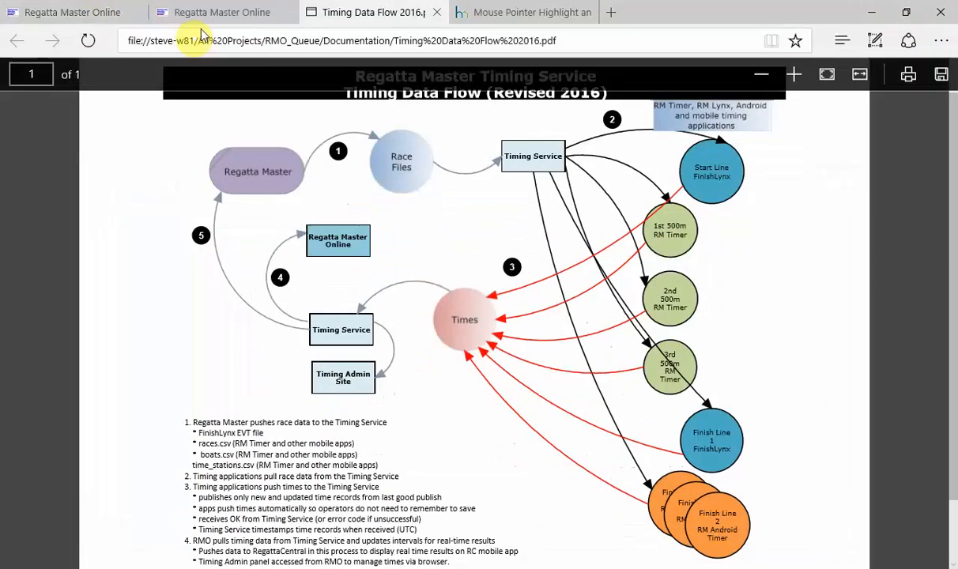
# Step: Switch to Regatta Master Online in the browser, refresh the Finish station's times for event 001, FLT A, examine them, and minimise the browser and the Times list
pyautogui.click(212, 22)
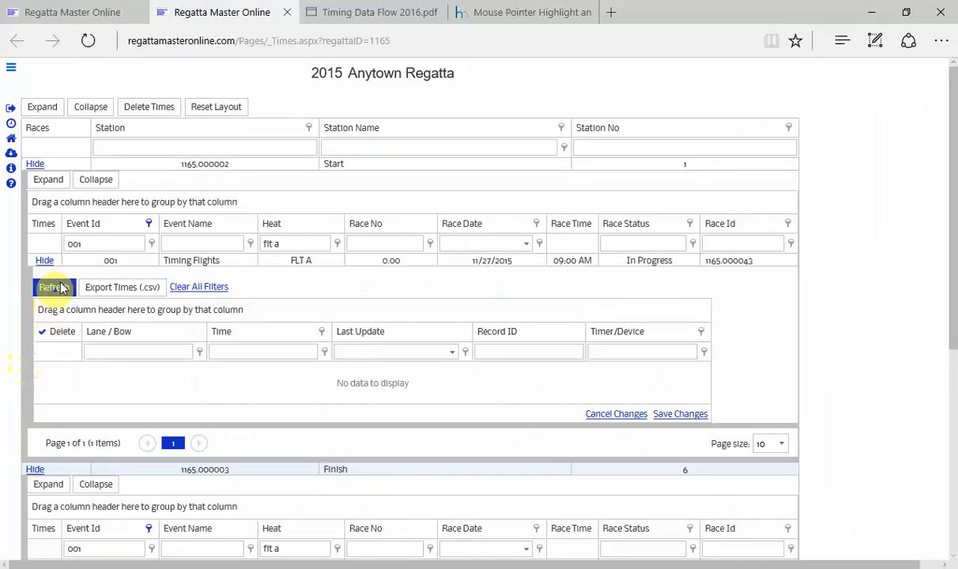
pyautogui.scroll(-2, 134, 369)
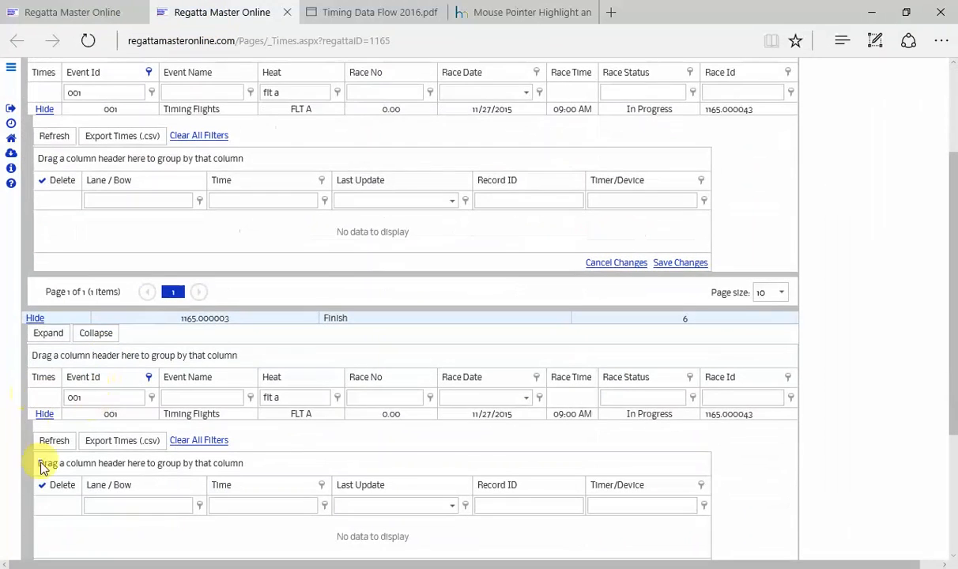
pyautogui.click(55, 439)
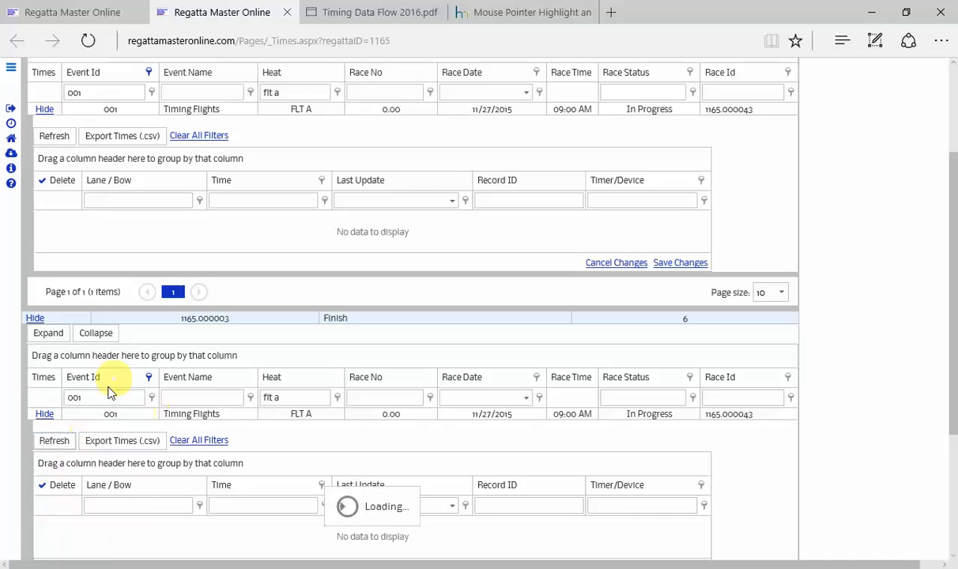
pyautogui.scroll(-3, 205, 459)
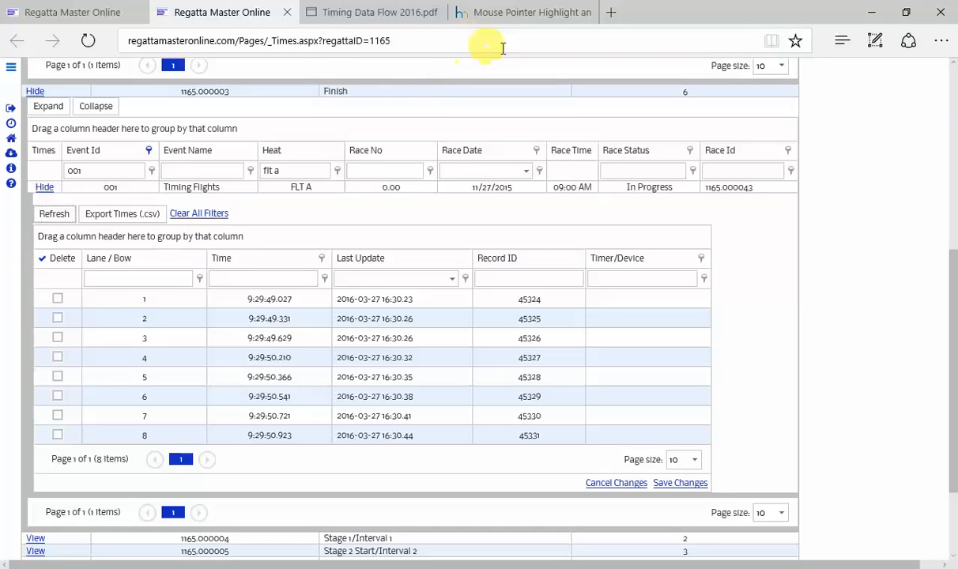
pyautogui.click(874, 16)
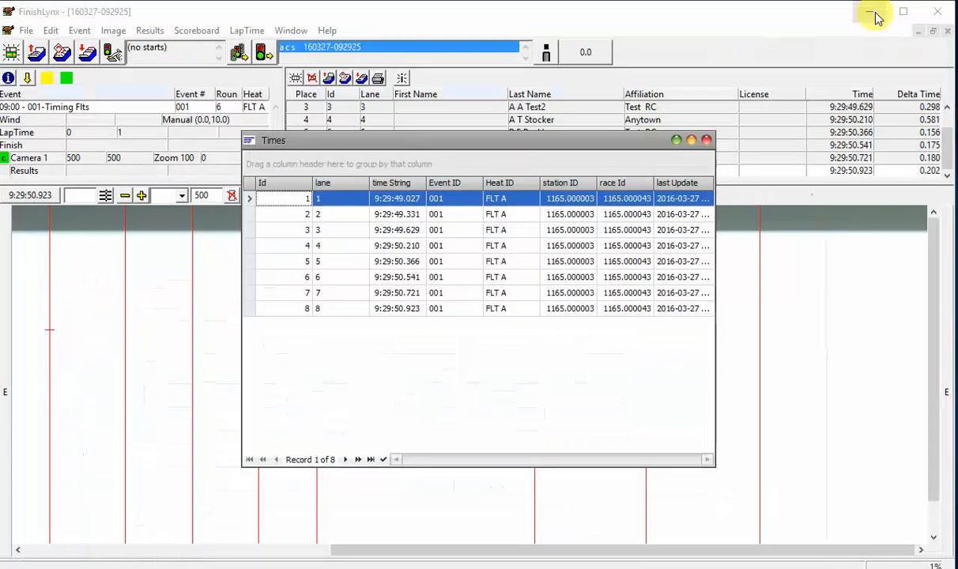
pyautogui.click(678, 142)
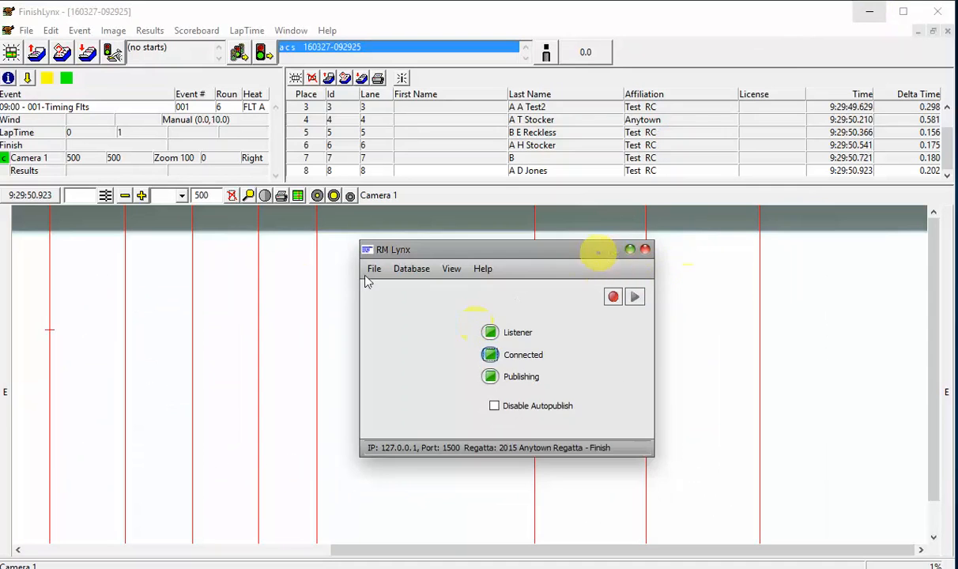
pyautogui.click(161, 336)
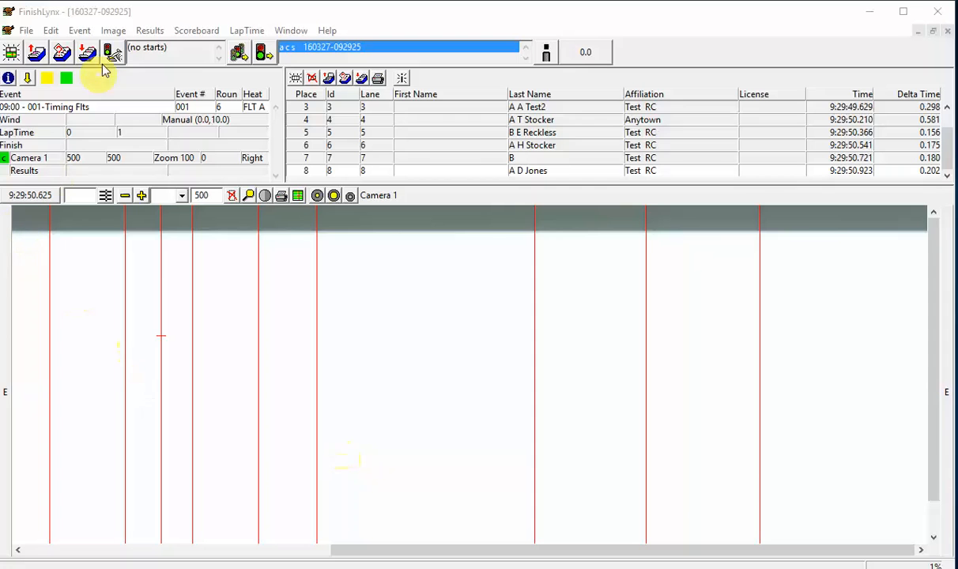
pyautogui.click(947, 32)
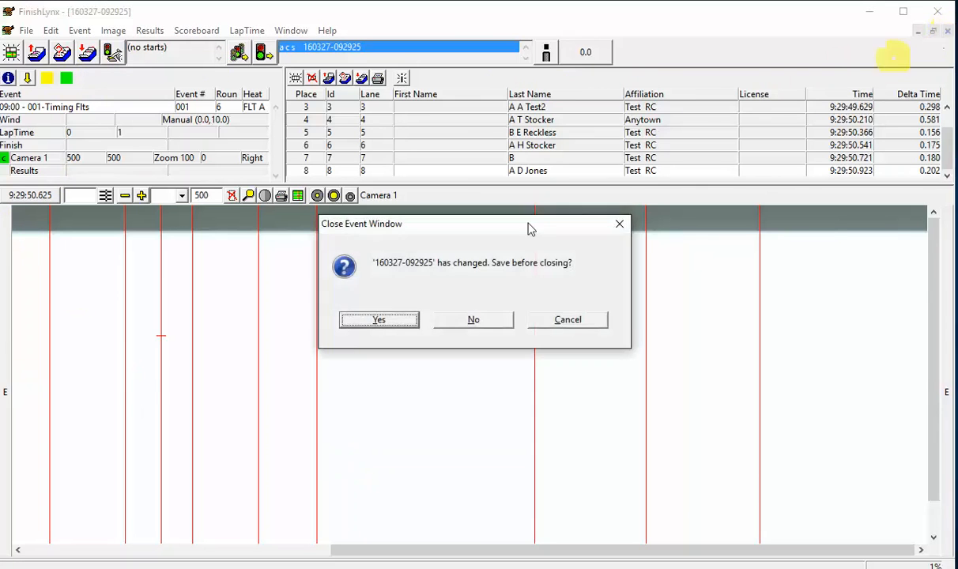
pyautogui.click(473, 321)
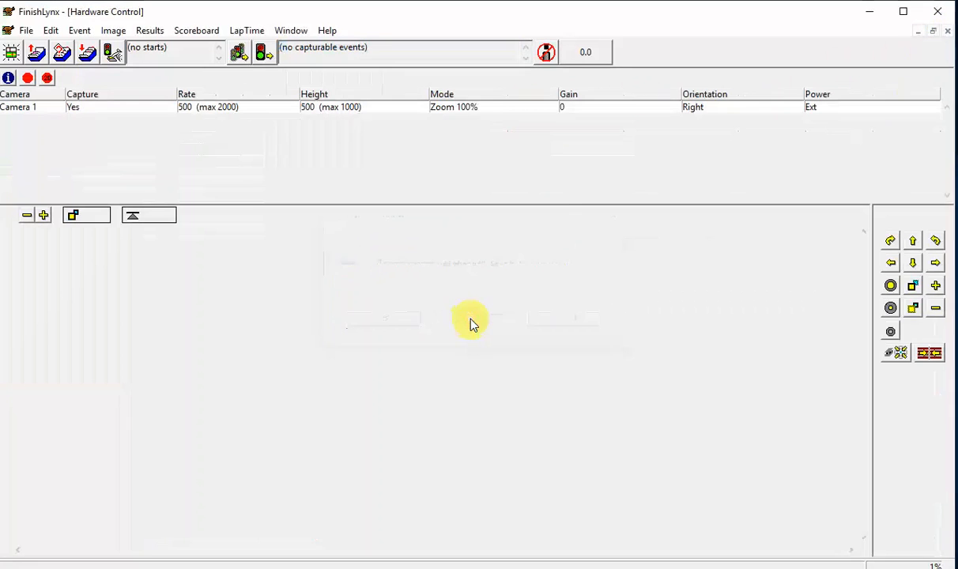
# Step: Reload the schedule and open the 09:00 Timing Flts event (001, round 6, FLT A) again
pyautogui.click(64, 53)
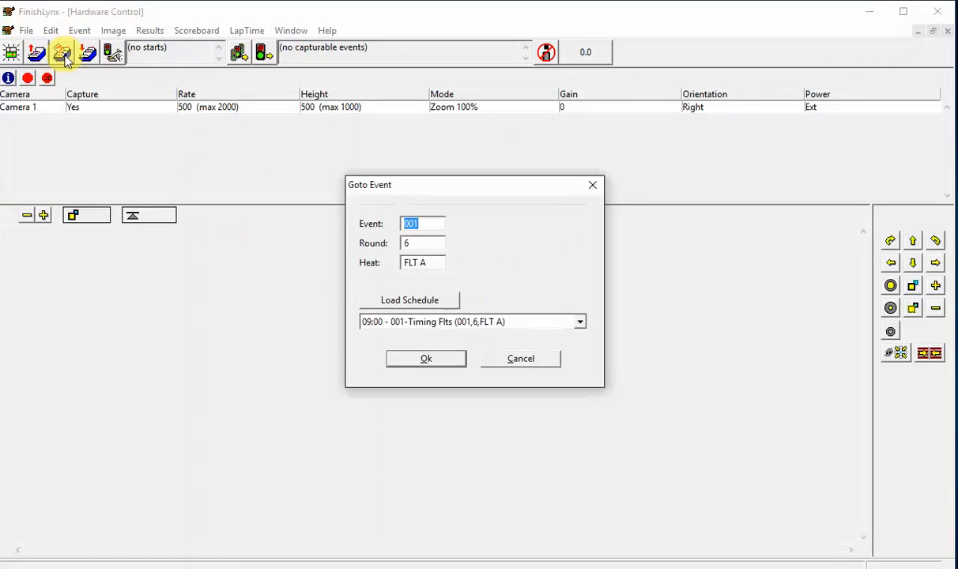
pyautogui.click(408, 301)
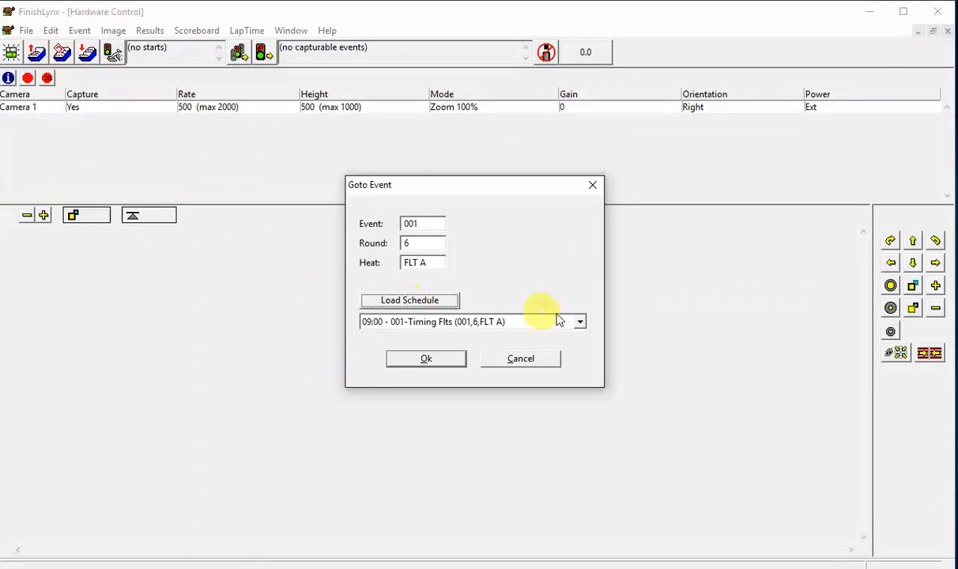
pyautogui.click(581, 322)
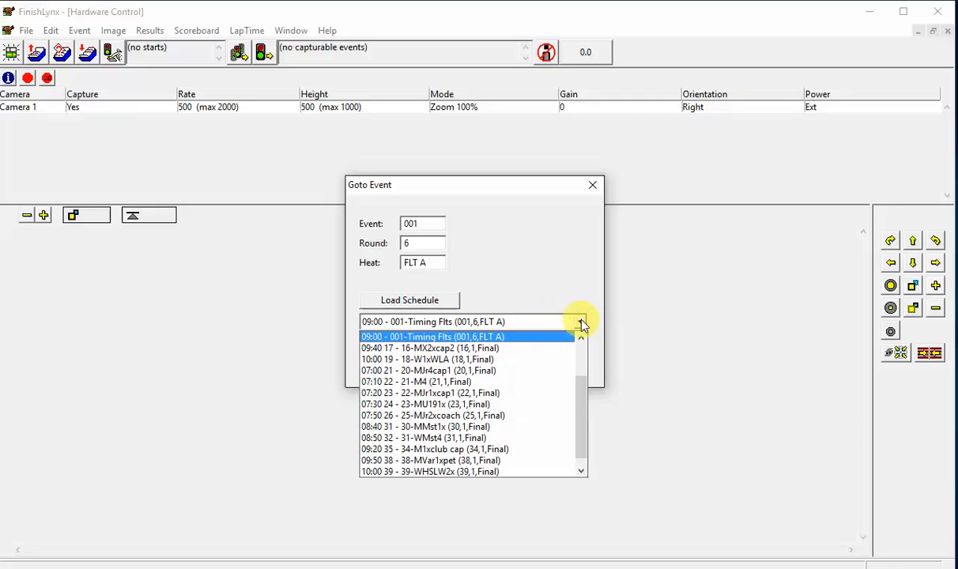
pyautogui.click(415, 339)
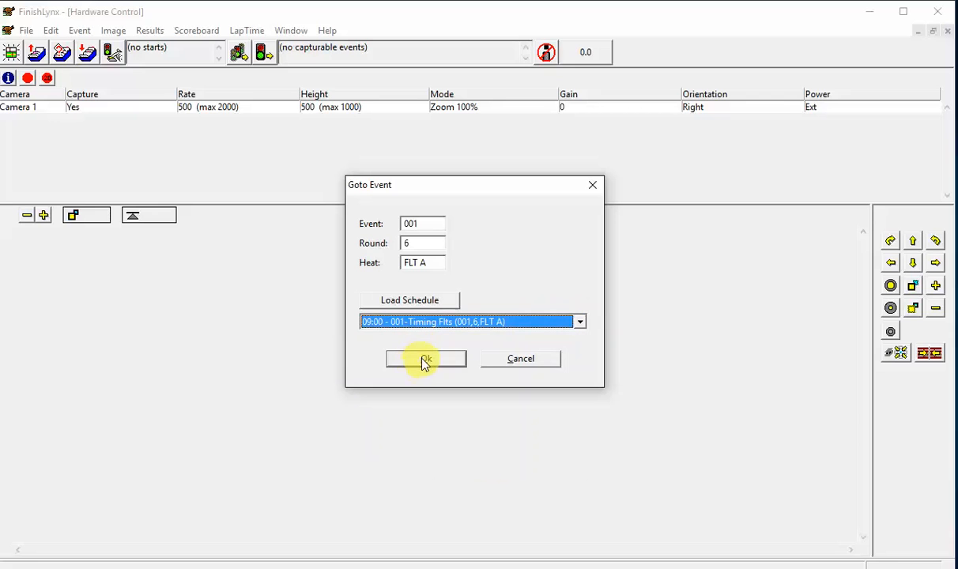
pyautogui.click(425, 360)
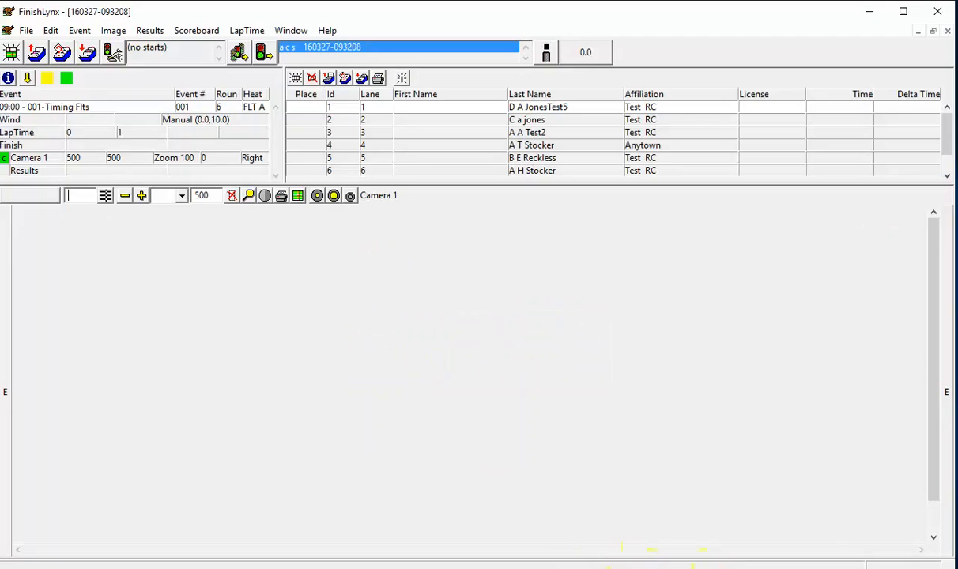
# Step: Bring up RM Lynx's Times list and close it
pyautogui.moveTo(604, 565)
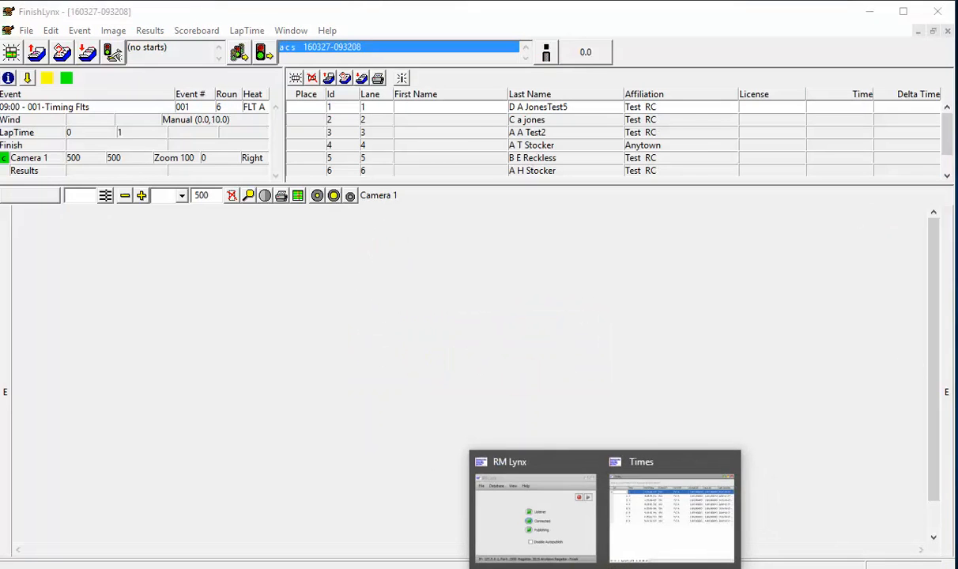
pyautogui.click(659, 513)
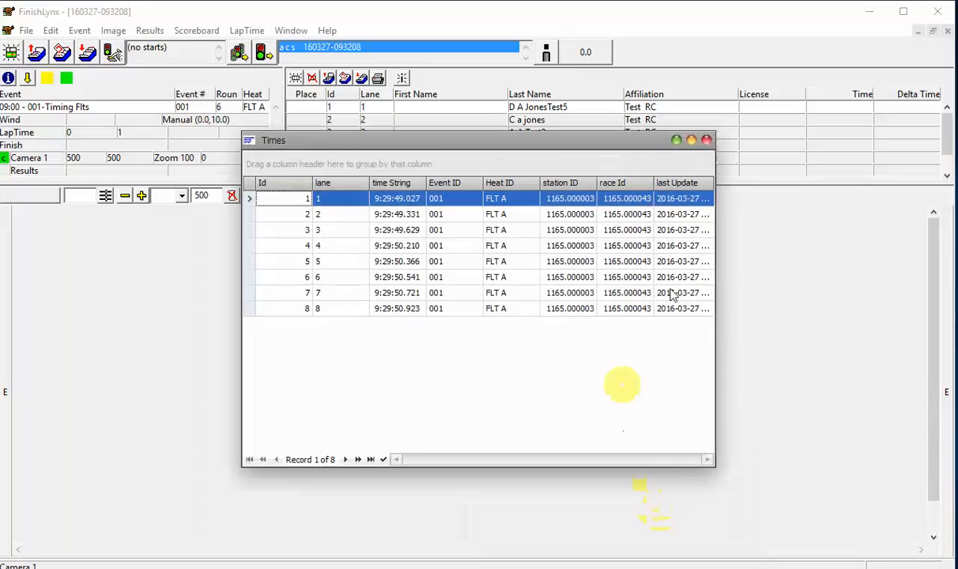
pyautogui.click(705, 141)
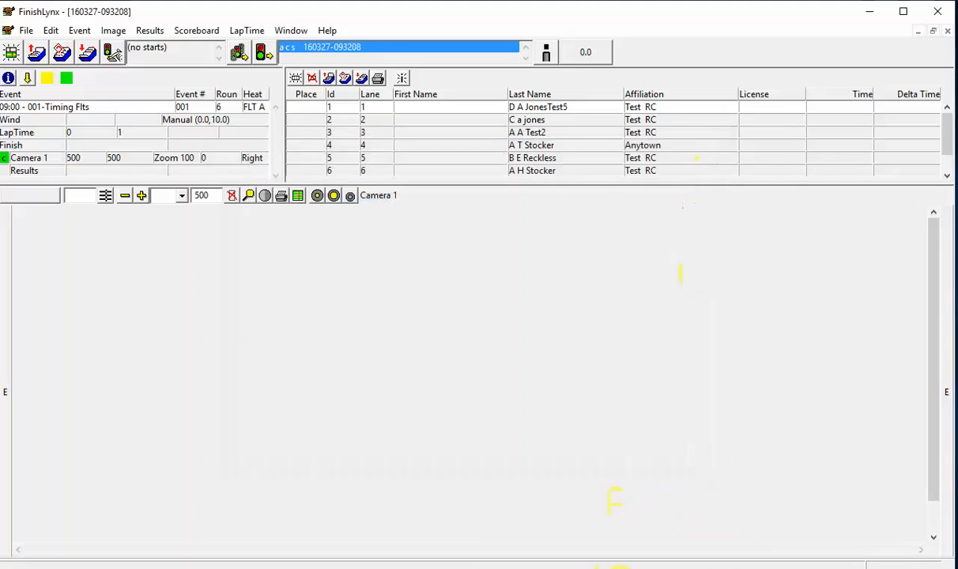
# Step: Set the configuration to Standard in RM Lynx's Regatta Master Timing Service Settings and close the settings
pyautogui.click(373, 269)
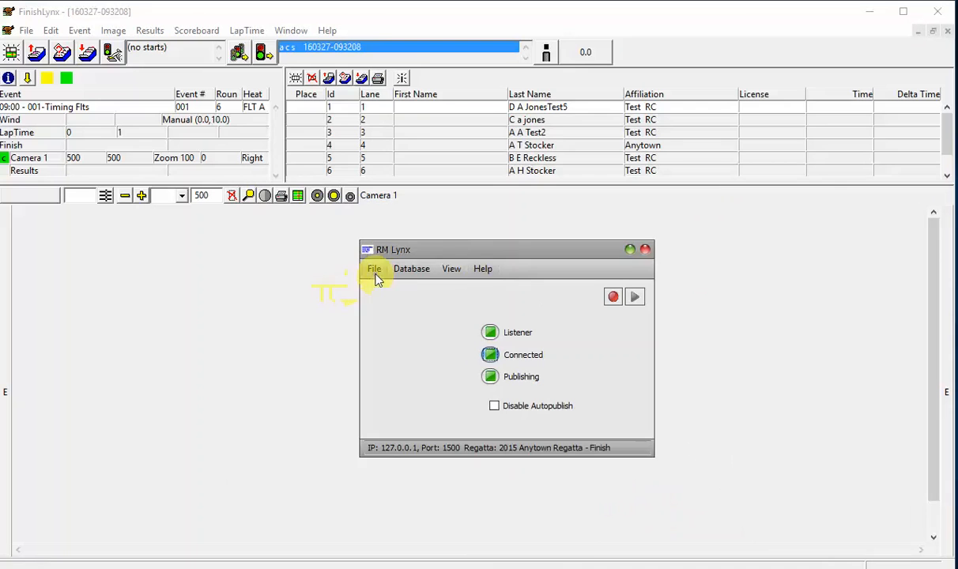
pyautogui.click(412, 287)
pyautogui.click(481, 139)
pyautogui.click(434, 164)
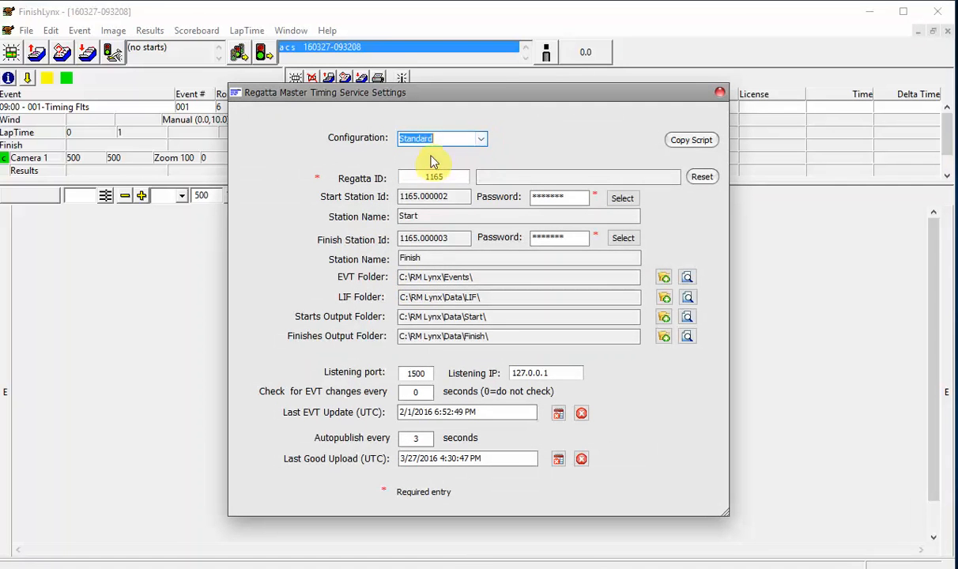
pyautogui.click(720, 93)
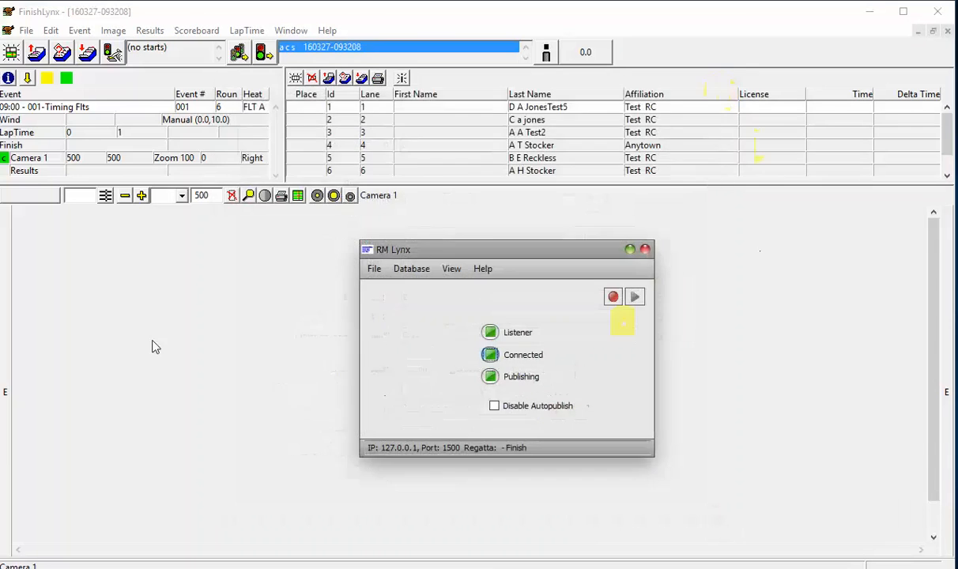
pyautogui.click(132, 340)
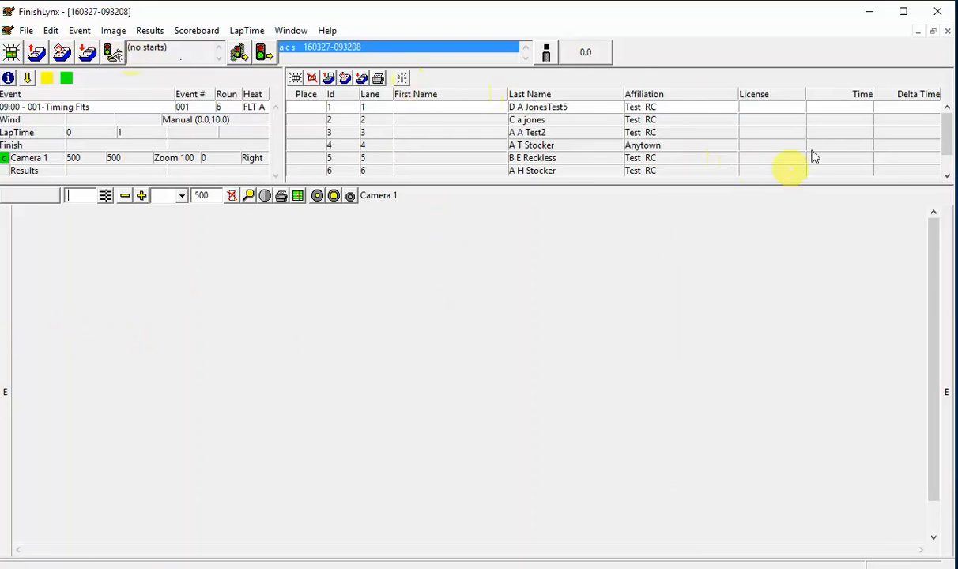
pyautogui.moveTo(951, 131)
pyautogui.mouseDown()
pyautogui.moveTo(943, 154)
pyautogui.moveTo(940, 117)
pyautogui.mouseUp()
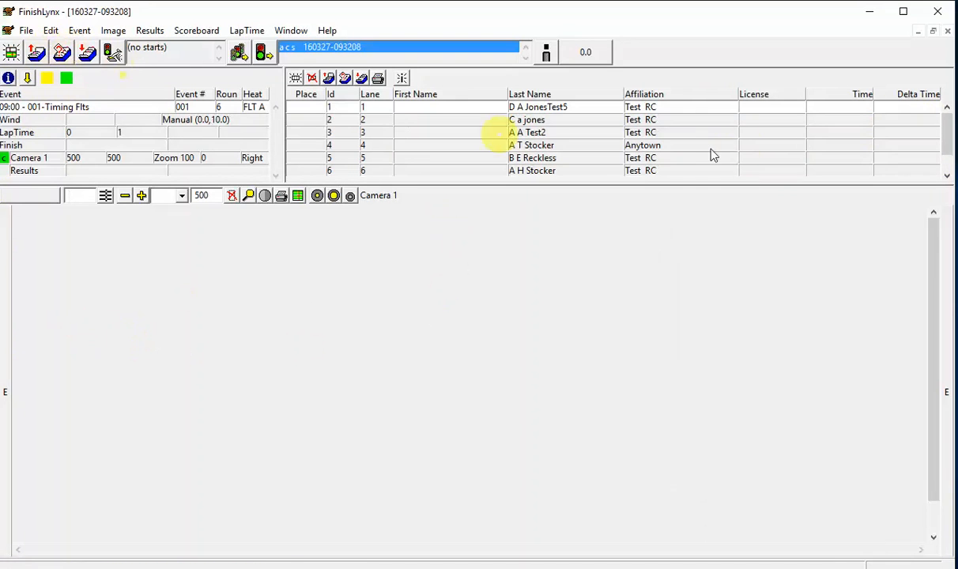
pyautogui.click(933, 30)
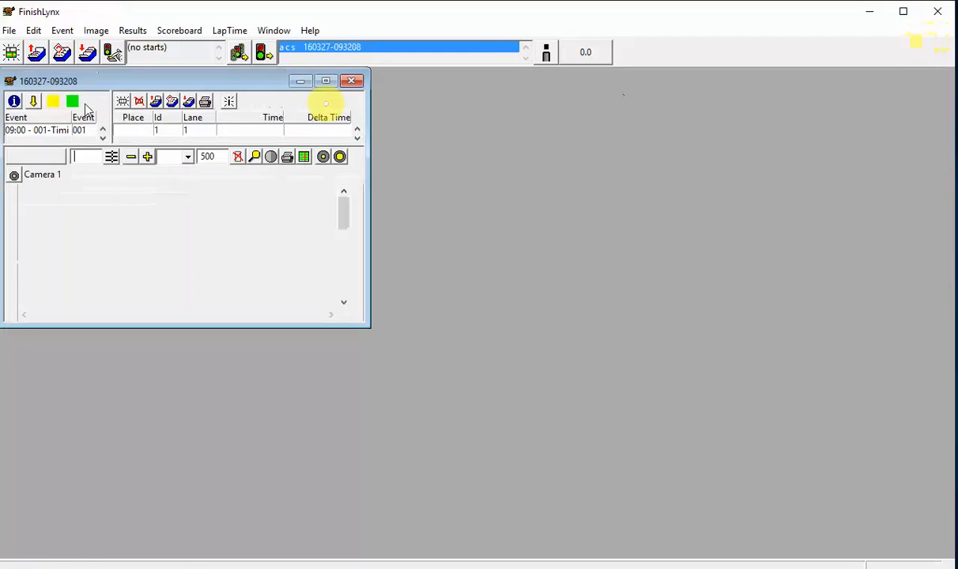
pyautogui.click(43, 53)
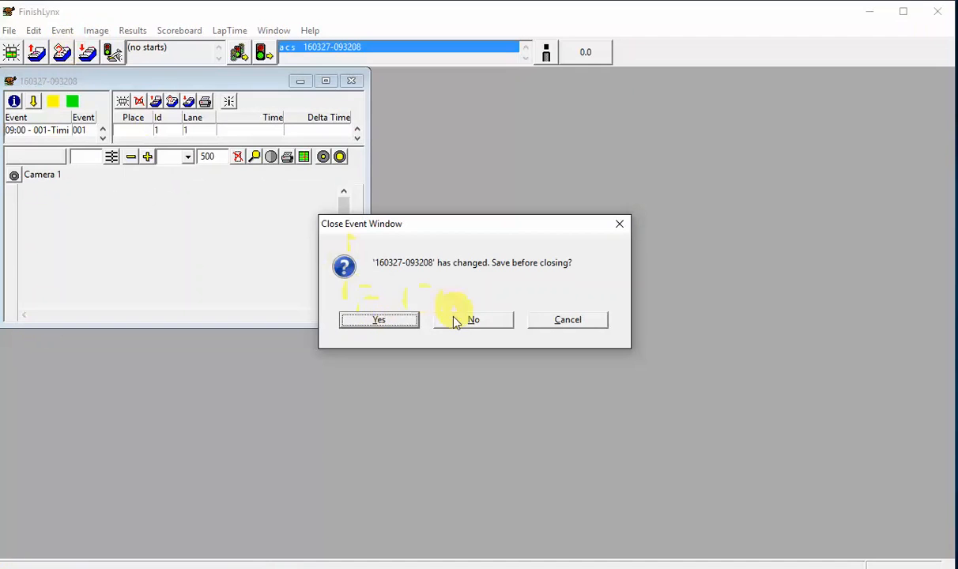
pyautogui.click(475, 319)
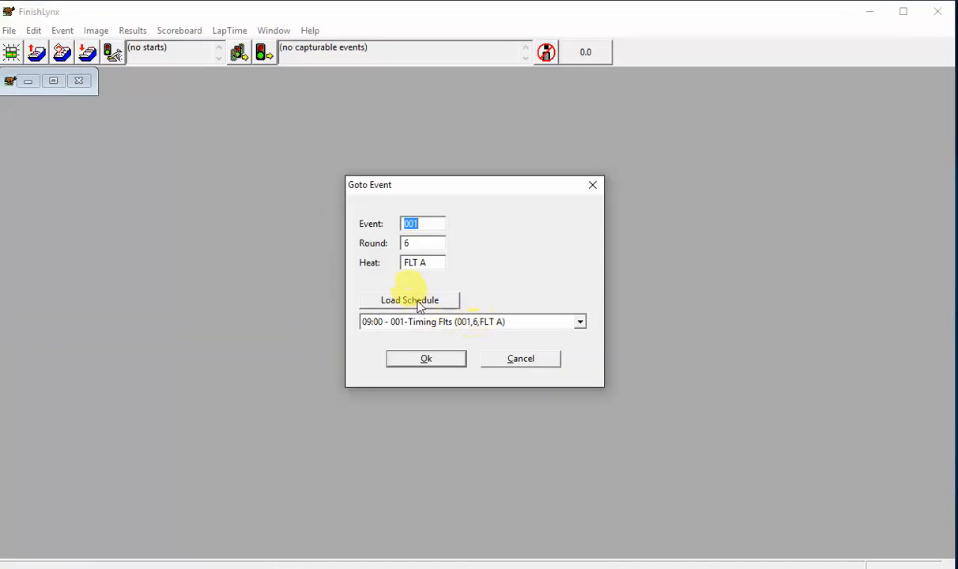
# Step: Open the 07:00 36-WCollege2 event (36, round 1, Final) from the schedule
pyautogui.click(579, 324)
pyautogui.moveTo(582, 390); pyautogui.dragTo(567, 331)
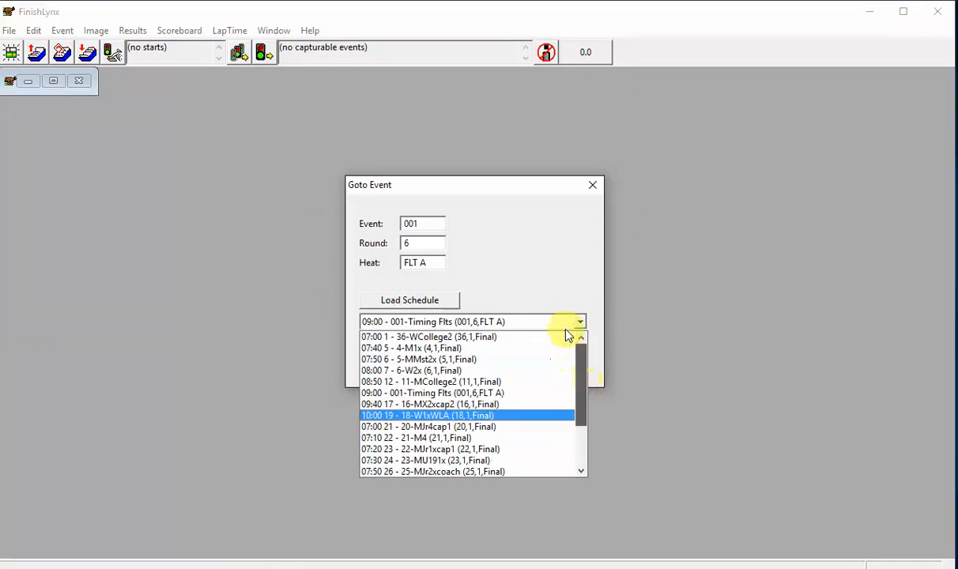
pyautogui.click(430, 337)
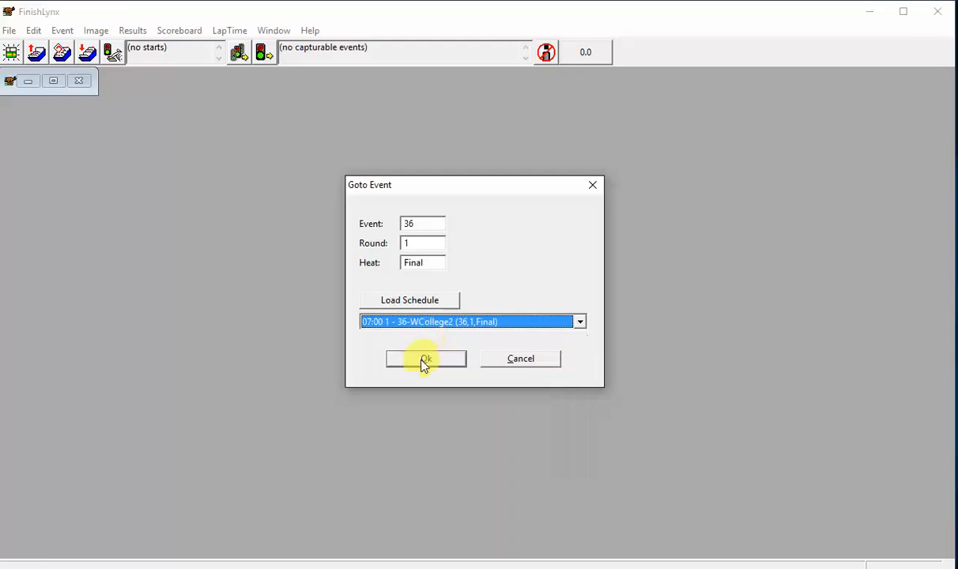
pyautogui.click(424, 359)
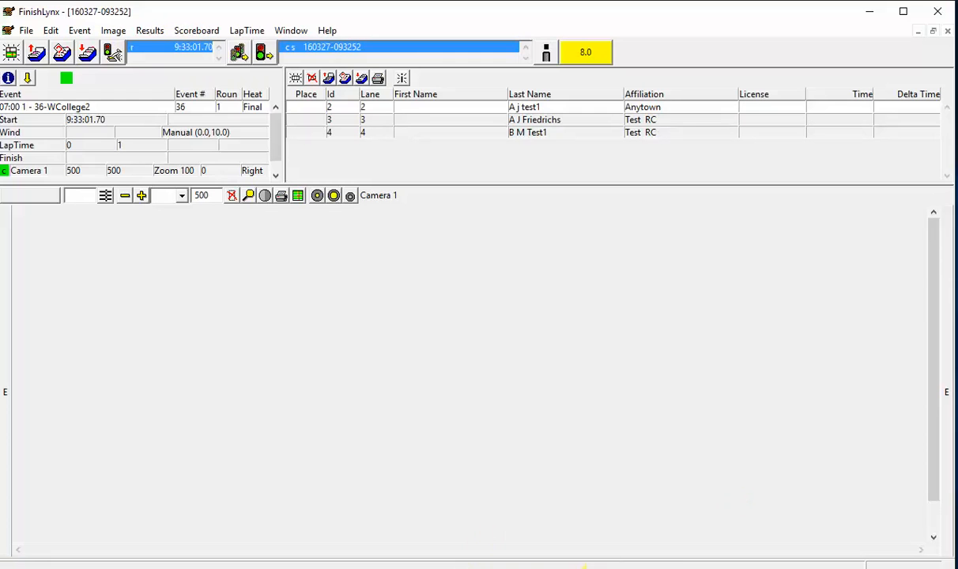
# Step: Switch to RM Lynx, review event 36's start times in the Times list, and minimize the list
pyautogui.moveTo(583, 566)
pyautogui.click(603, 506)
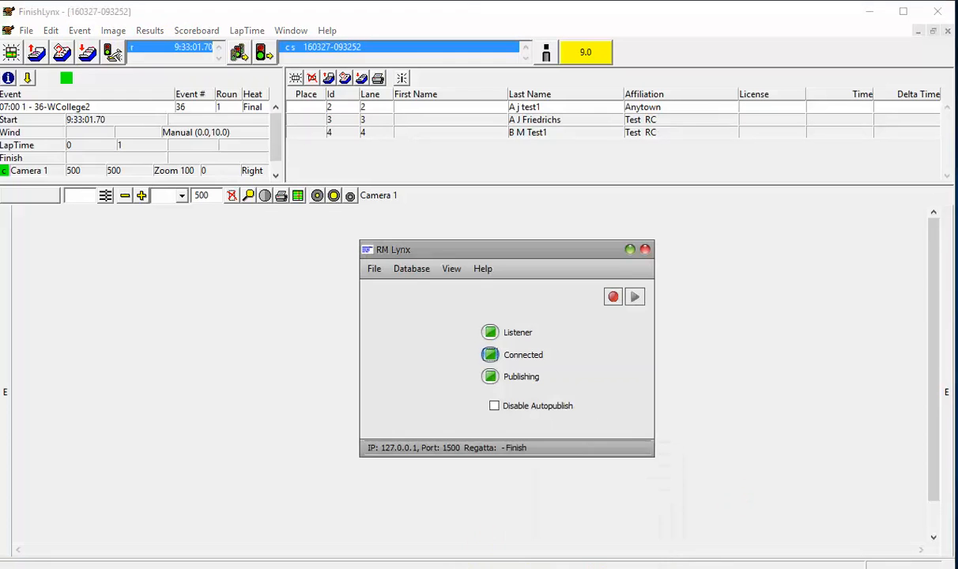
pyautogui.click(457, 269)
pyautogui.click(471, 309)
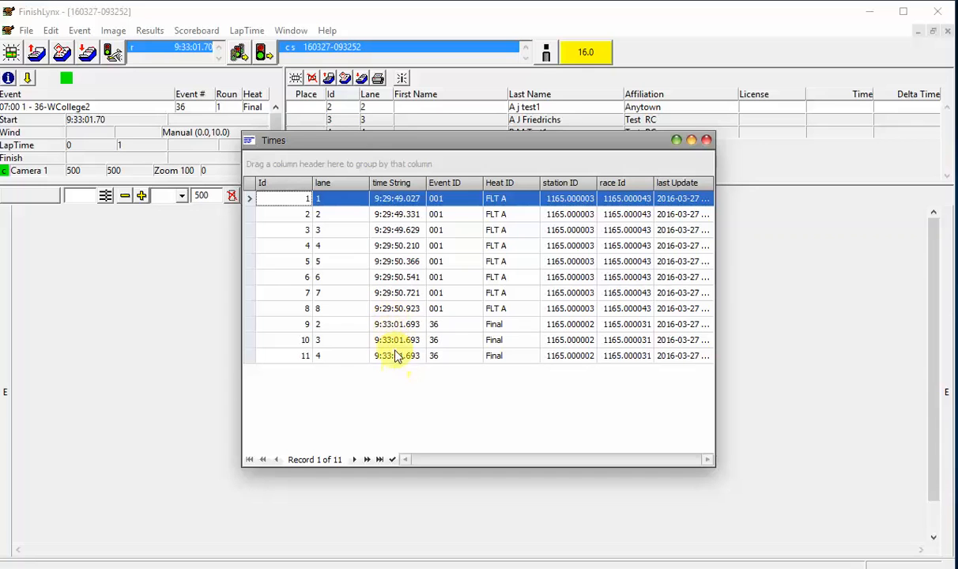
pyautogui.click(677, 140)
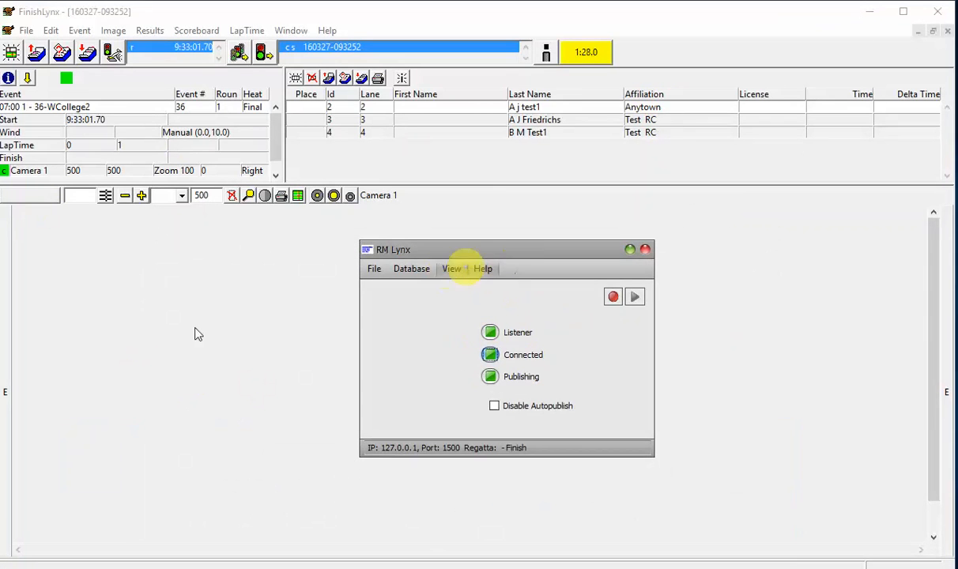
# Step: Return to FinishLynx and assign the finish at 1:30.827 on event 36's captured camera image to lane 2 (Anytown)
pyautogui.click(122, 385)
pyautogui.click(404, 356)
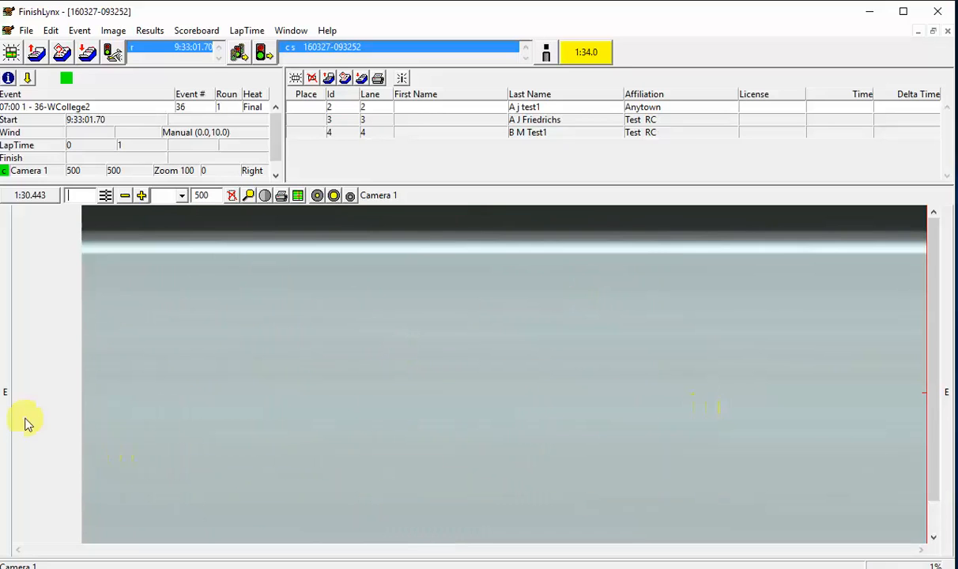
pyautogui.click(782, 397)
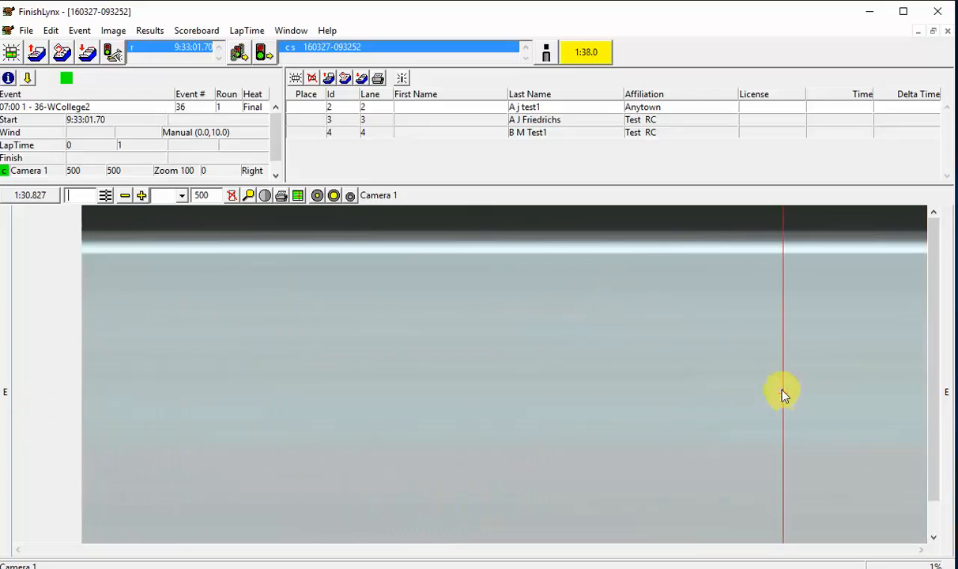
pyautogui.keyDown('shift'); pyautogui.click(783, 397); pyautogui.keyUp('shift')
pyautogui.click(812, 398)
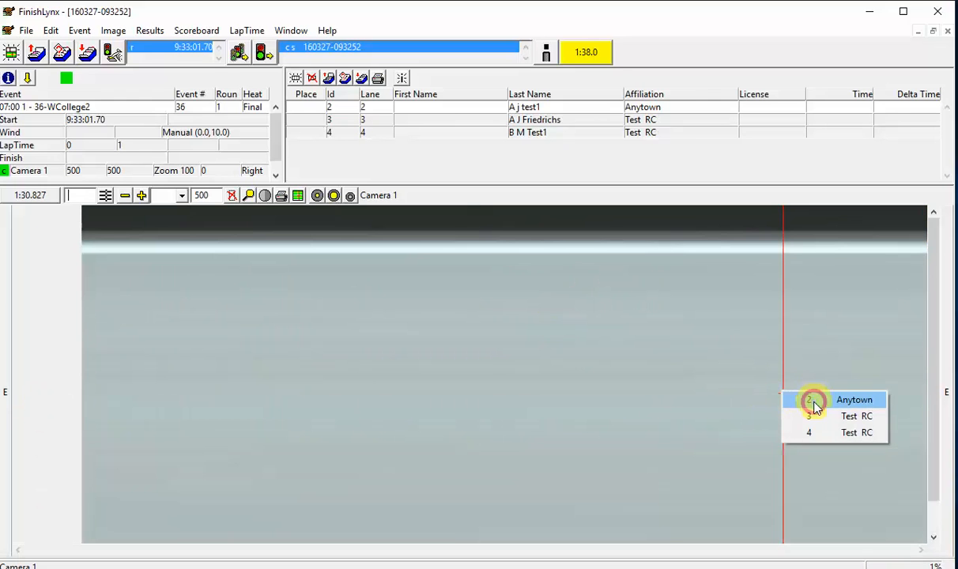
# Step: Mark finishes at 1:31.564 for lane 3 and 1:32.145 for lane 4 on the camera image
pyautogui.click(506, 385)
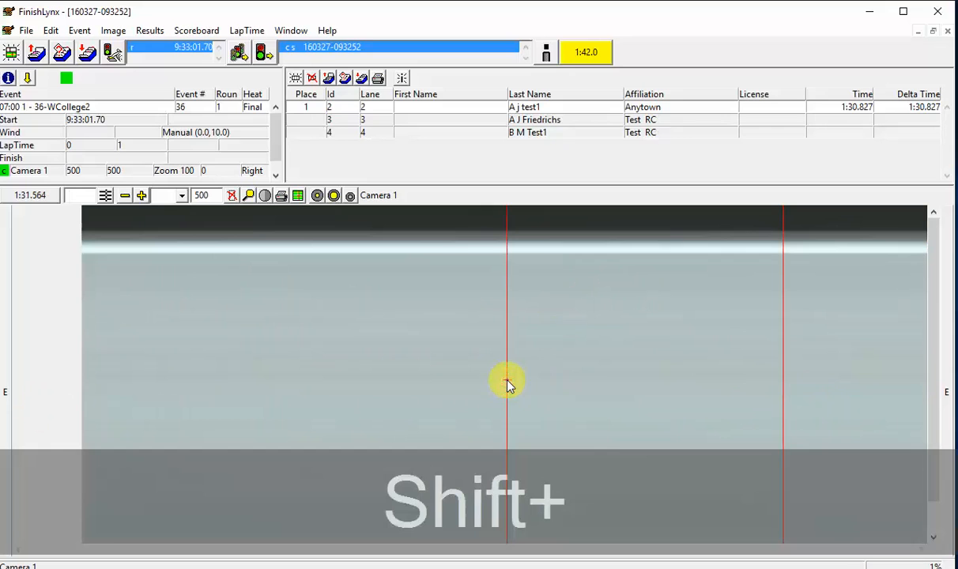
pyautogui.keyDown('shift'); pyautogui.click(506, 385); pyautogui.keyUp('shift')
pyautogui.click(559, 390)
pyautogui.click(289, 353)
pyautogui.keyDown('shift'); pyautogui.click(289, 352); pyautogui.keyUp('shift')
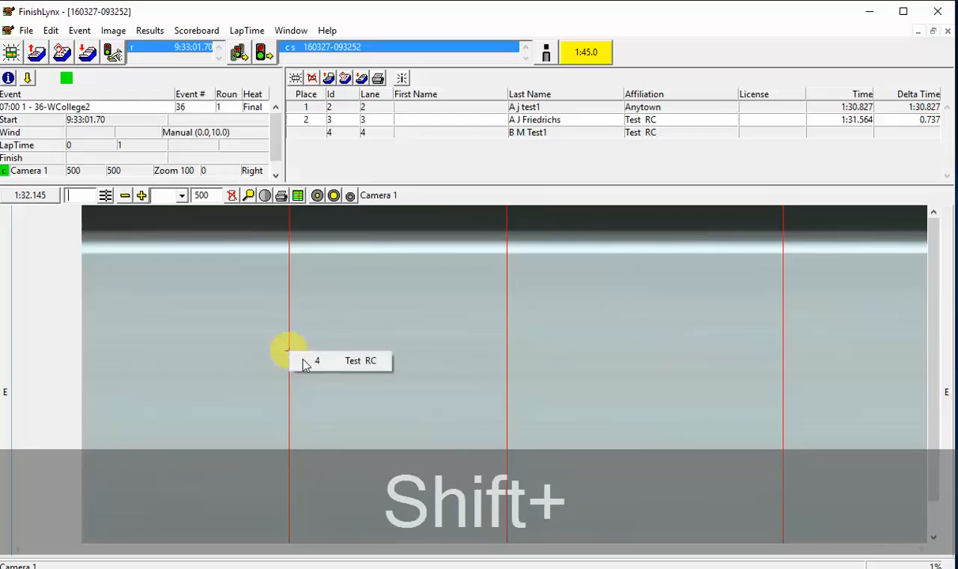
pyautogui.click(307, 364)
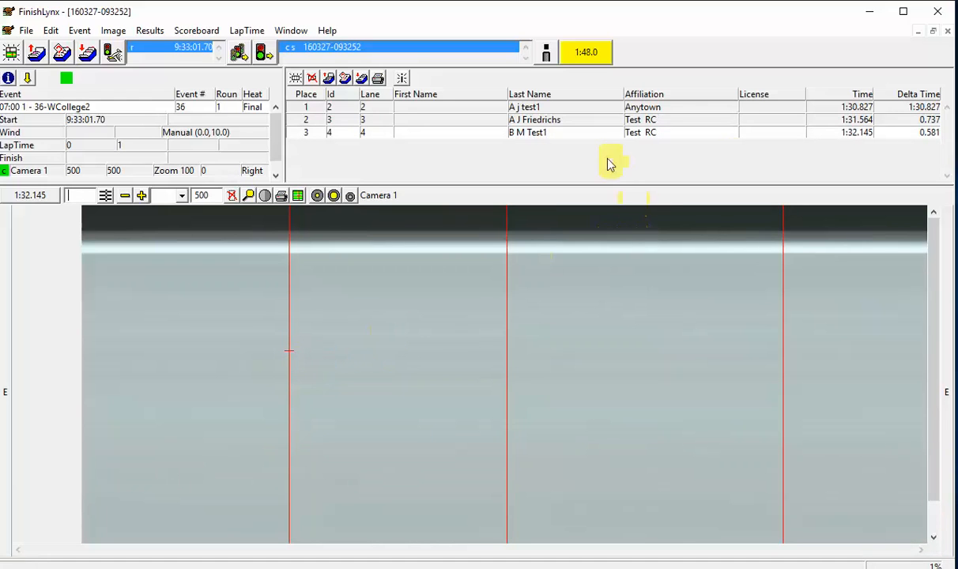
# Step: Refresh RM Lynx's Times list, check event 36's finish times for lanes 2 to 4, and minimize the list
pyautogui.click(604, 568)
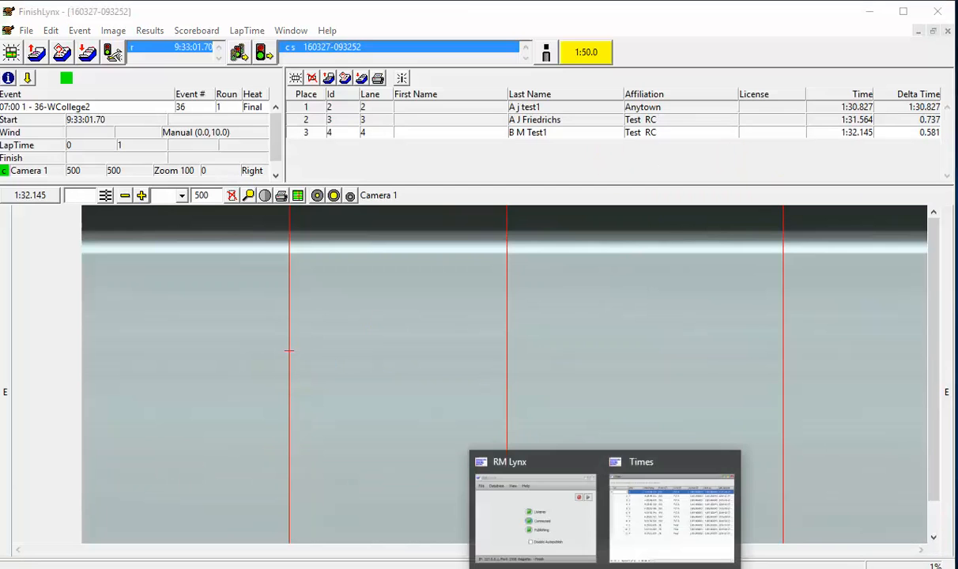
pyautogui.click(618, 499)
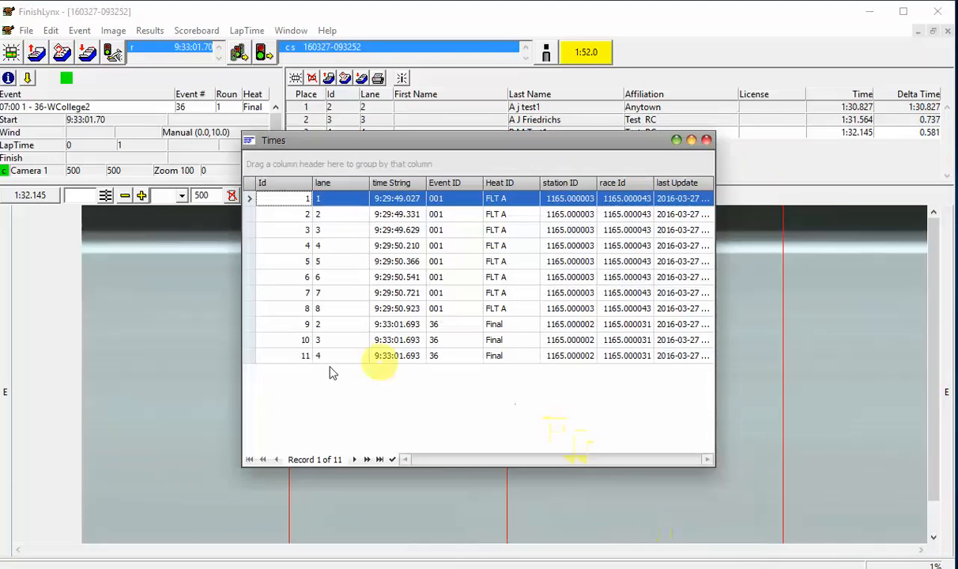
pyautogui.click(392, 459)
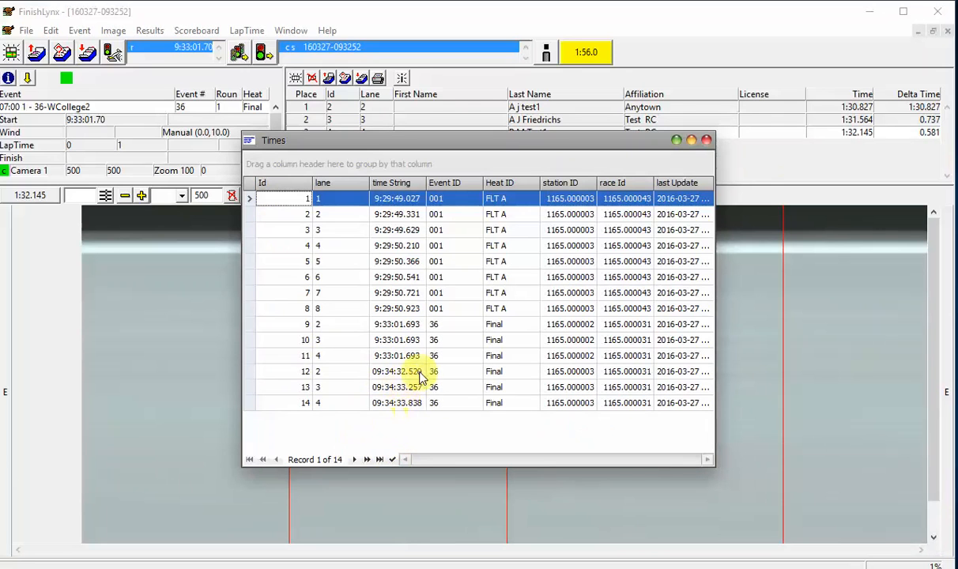
pyautogui.click(676, 143)
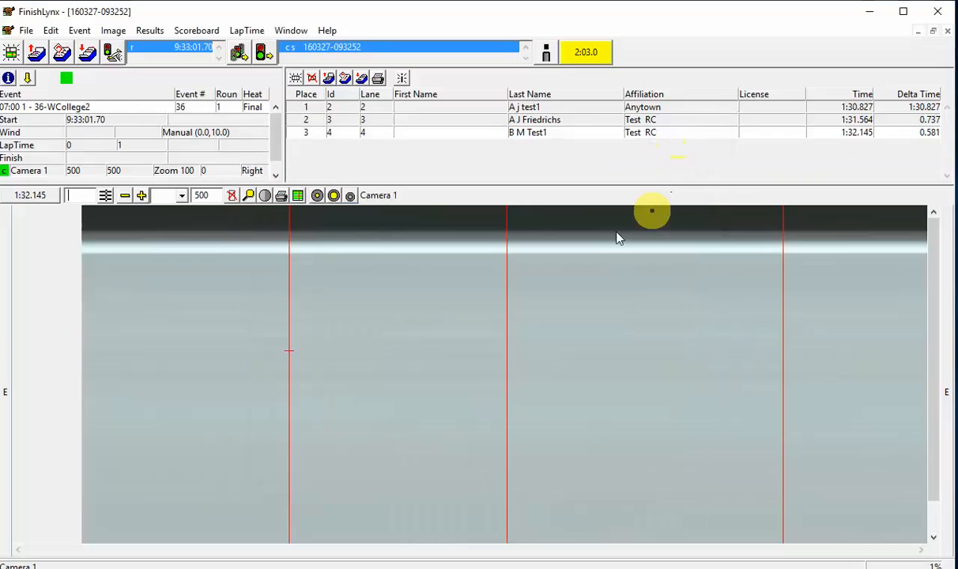
# Step: Close the event 36 window without saving in FinishLynx and open the 07:40 4-M1x event (4, round 1, Final)
pyautogui.click(949, 33)
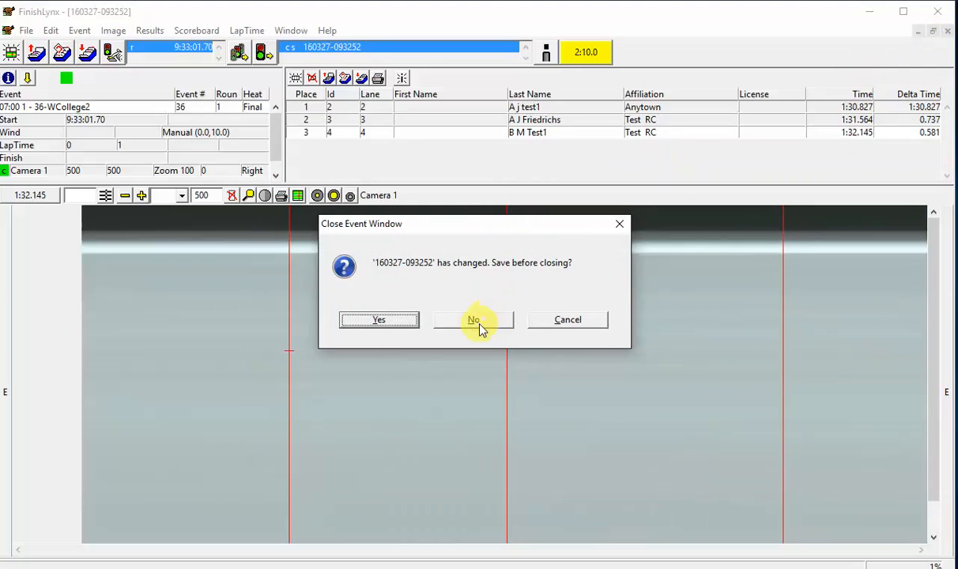
pyautogui.click(480, 327)
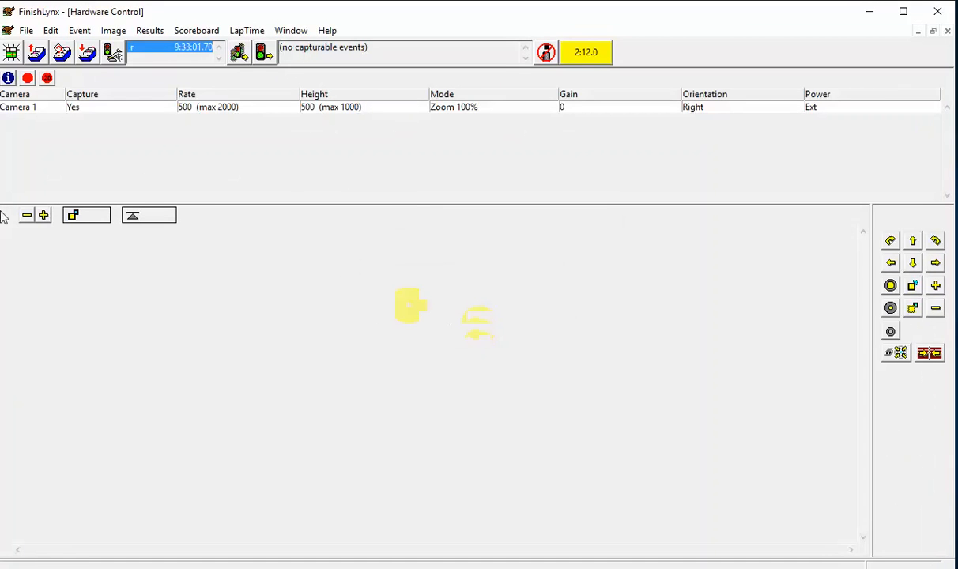
pyautogui.click(62, 52)
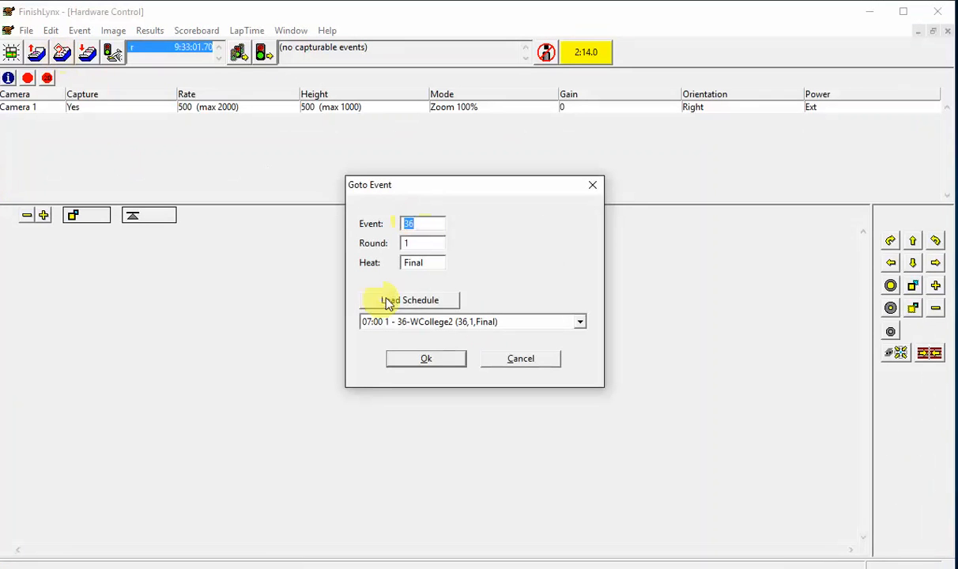
pyautogui.click(583, 324)
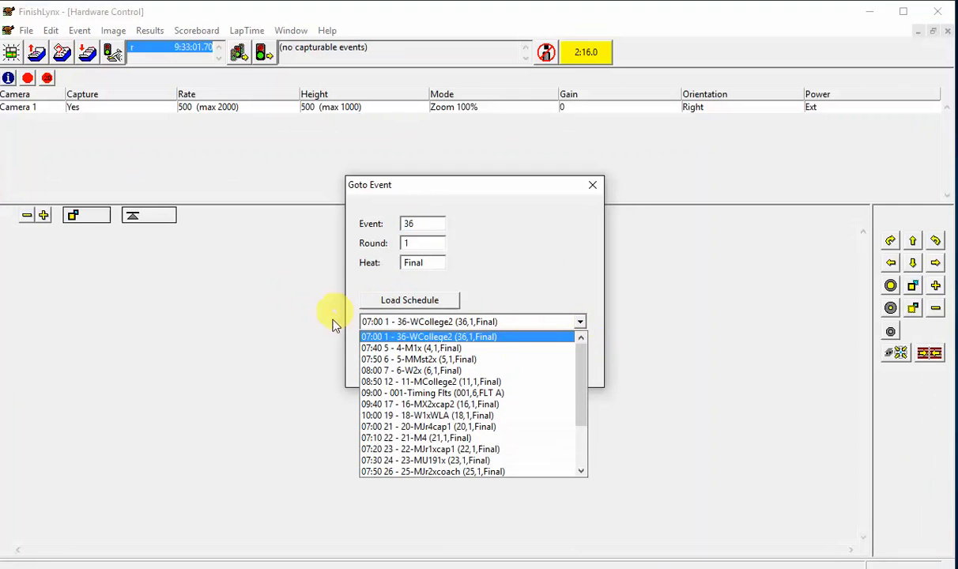
pyautogui.click(417, 348)
pyautogui.click(418, 361)
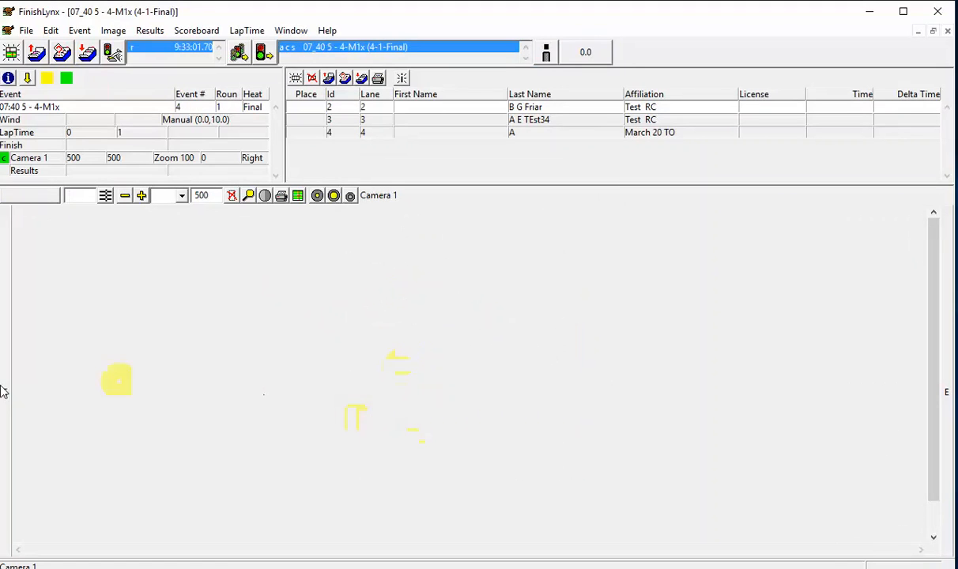
# Step: In FinishLynx's event options, turn Time Trial Mode on, set Event Template to None, and accept the changes
pyautogui.click(27, 30)
pyautogui.click(42, 258)
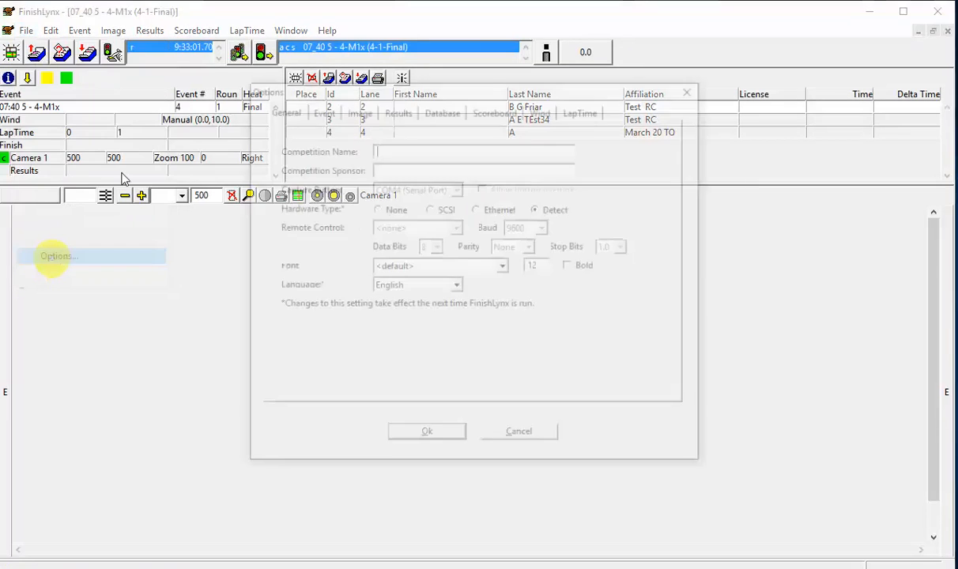
pyautogui.click(318, 109)
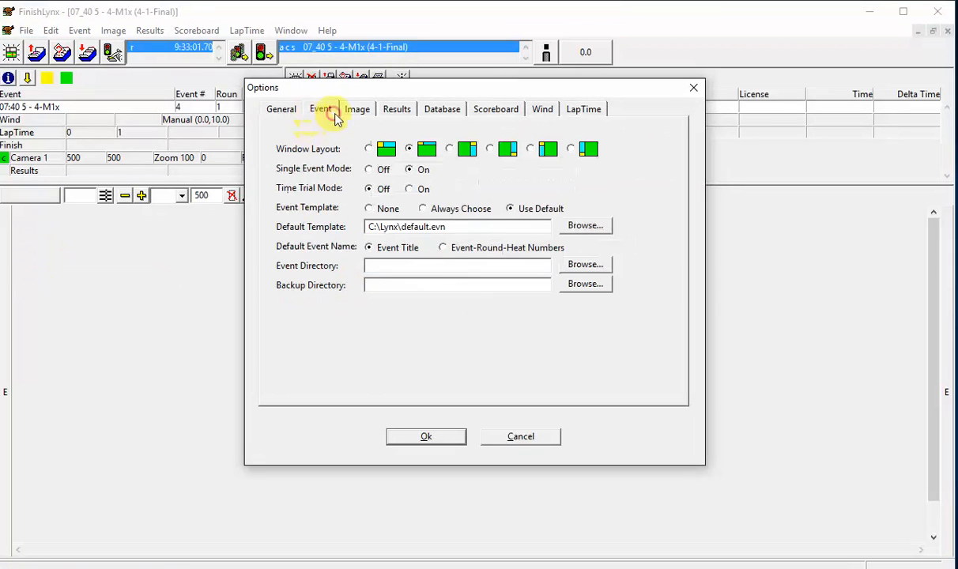
pyautogui.click(411, 190)
pyautogui.click(369, 208)
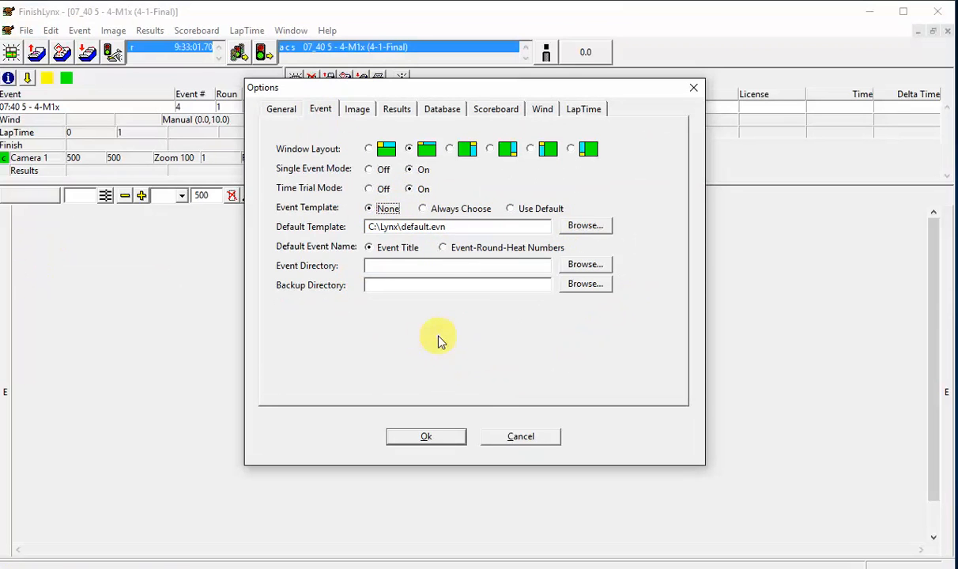
pyautogui.click(415, 437)
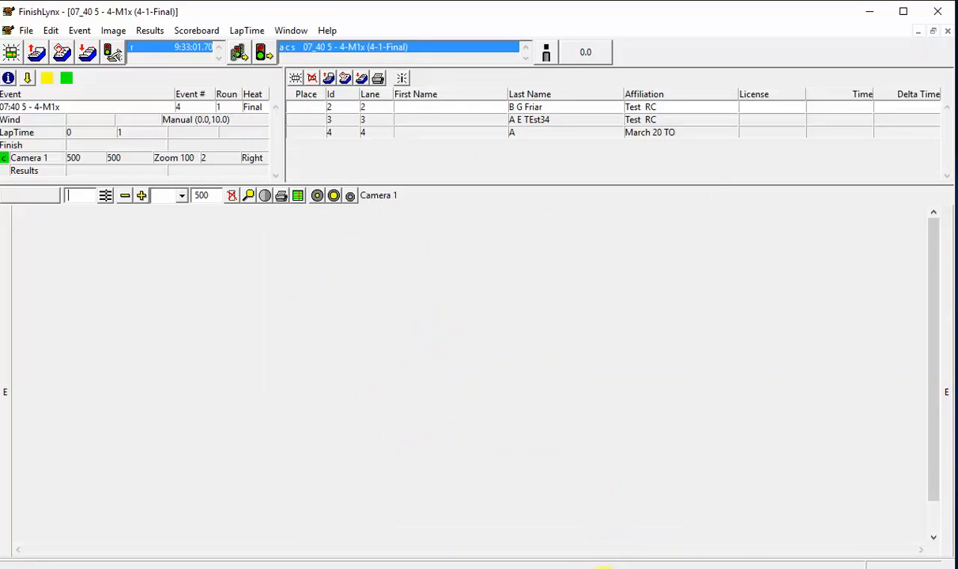
# Step: Bring RM Lynx's Times list back up and close it
pyautogui.moveTo(604, 567)
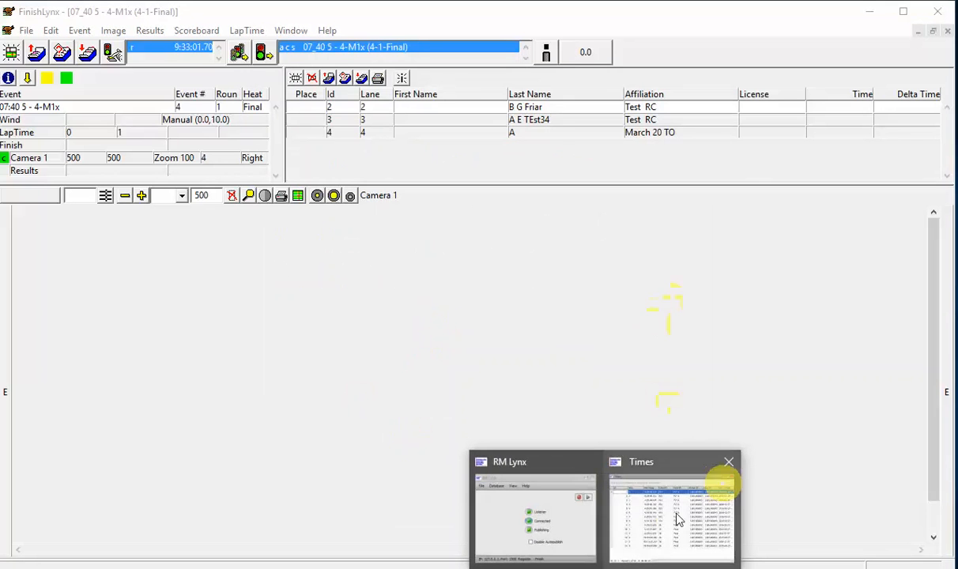
pyautogui.click(678, 519)
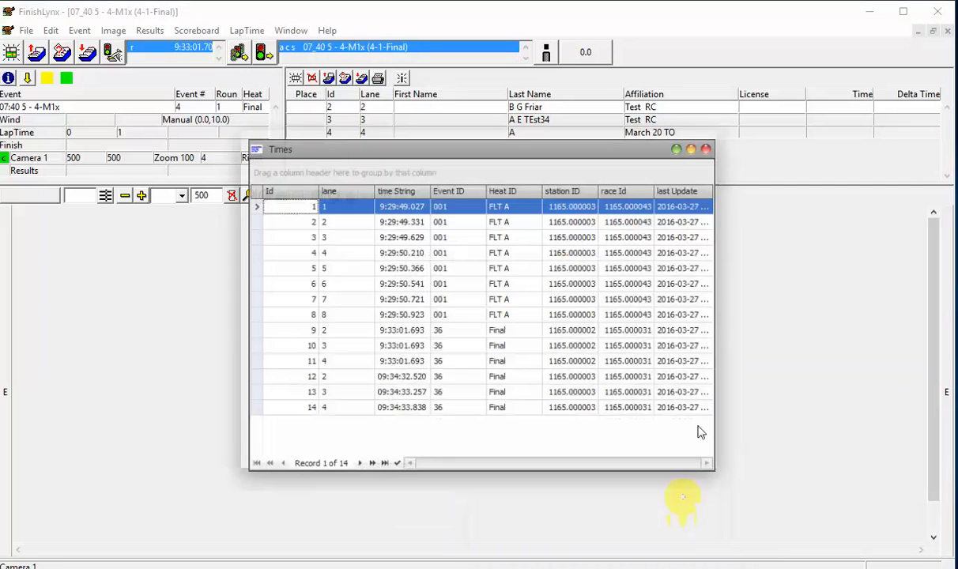
pyautogui.click(708, 143)
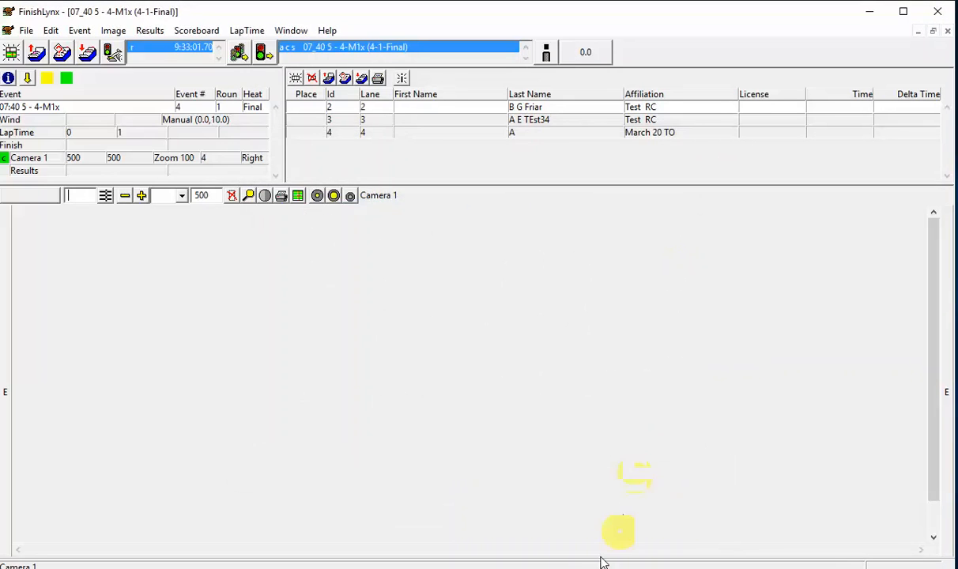
# Step: Switch to RM Lynx, set the timing service's Configuration to Time Trial, close the settings, and put the RM Lynx window away
pyautogui.click(650, 567)
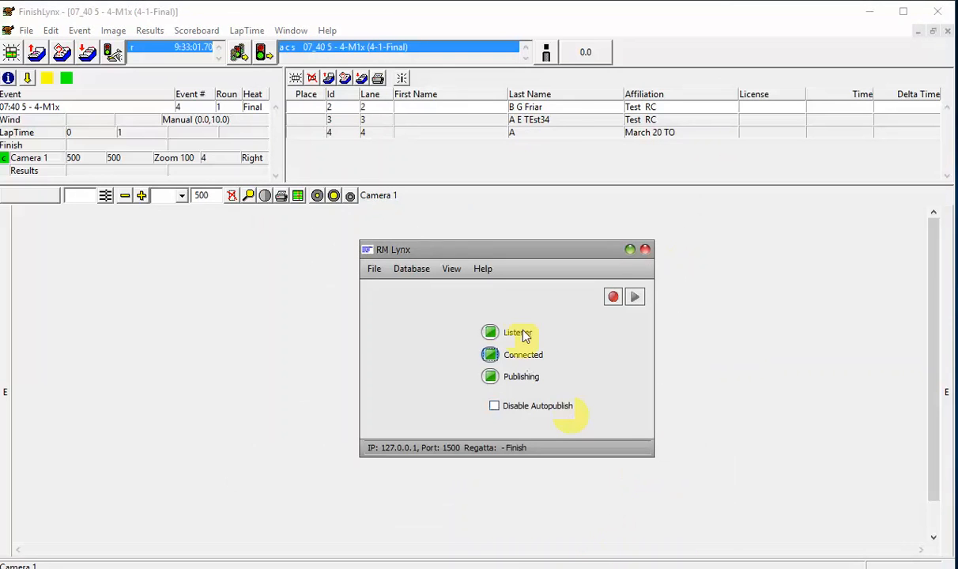
pyautogui.click(374, 269)
pyautogui.click(387, 286)
pyautogui.click(449, 139)
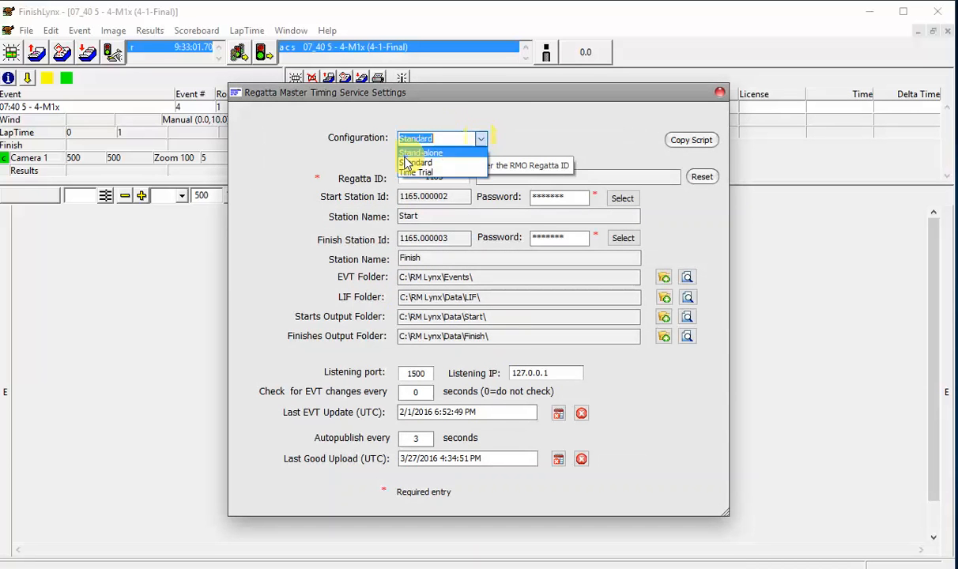
pyautogui.click(413, 172)
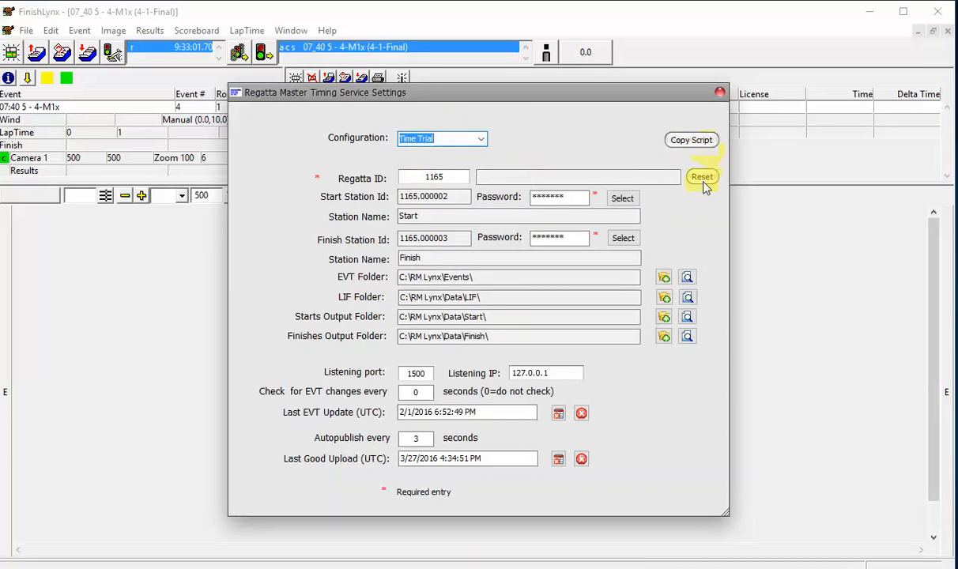
pyautogui.click(719, 94)
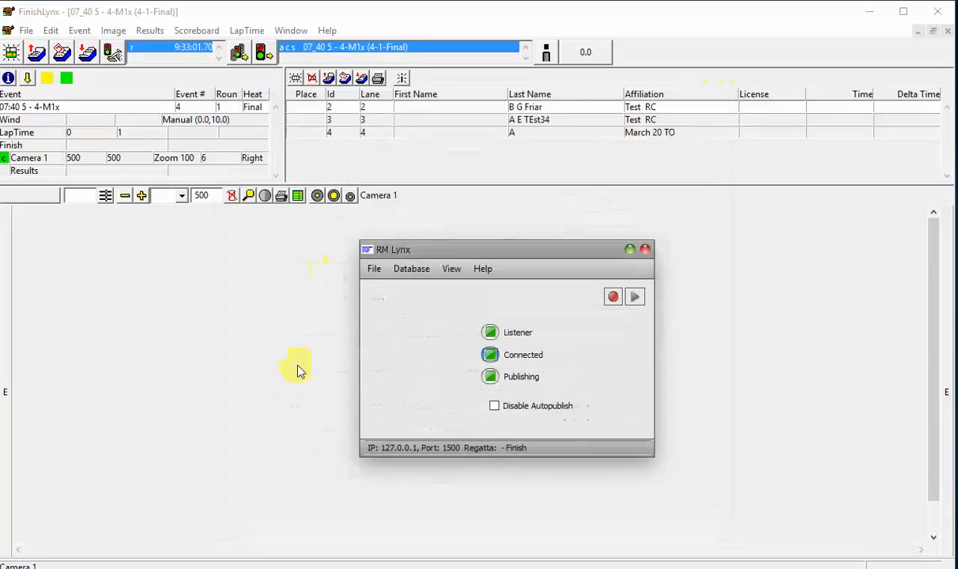
pyautogui.click(644, 250)
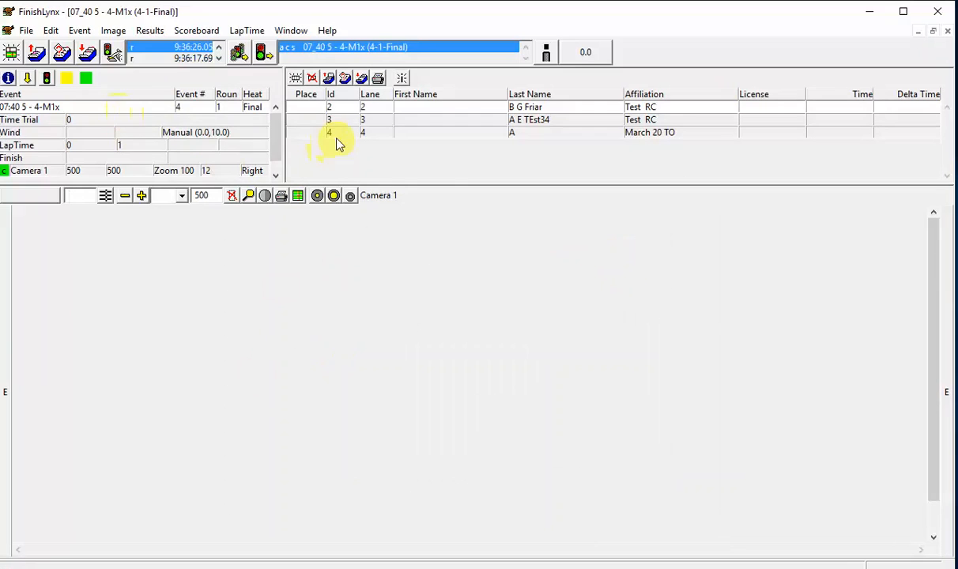
# Step: In FinishLynx, record individual time trial starts for lanes 2, 3 and 4 of the 4-M1x event
pyautogui.rightClick(302, 113)
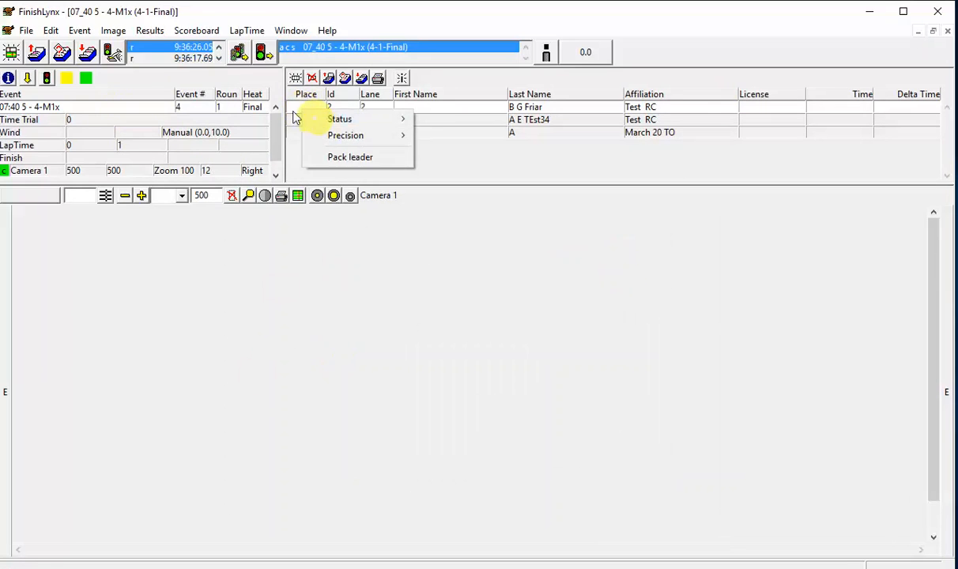
pyautogui.click(467, 111)
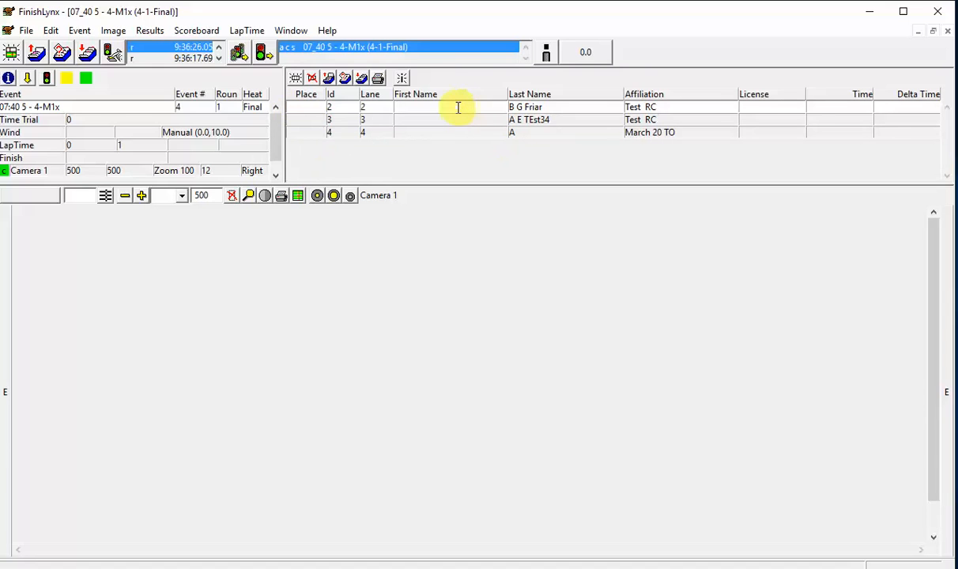
pyautogui.click(458, 108)
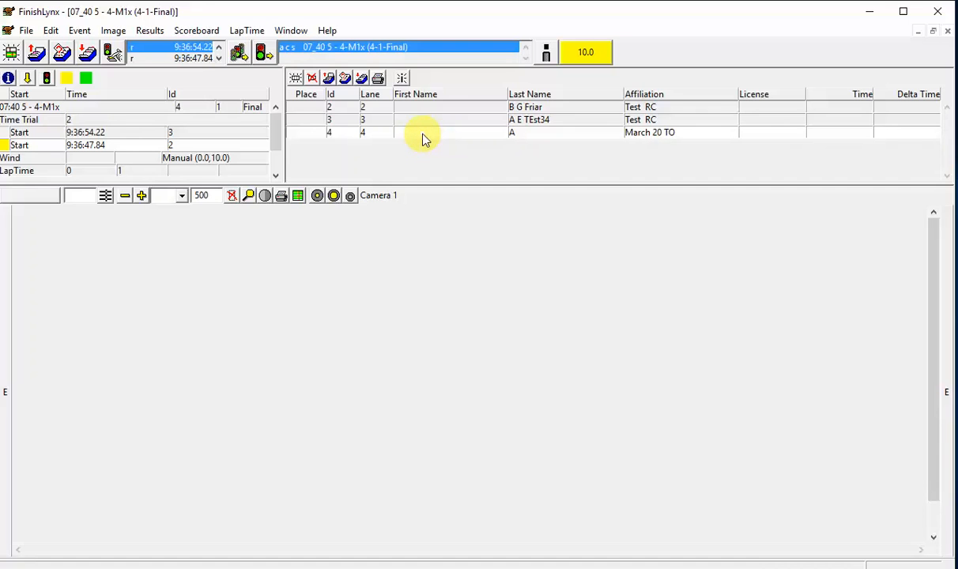
pyautogui.click(423, 134)
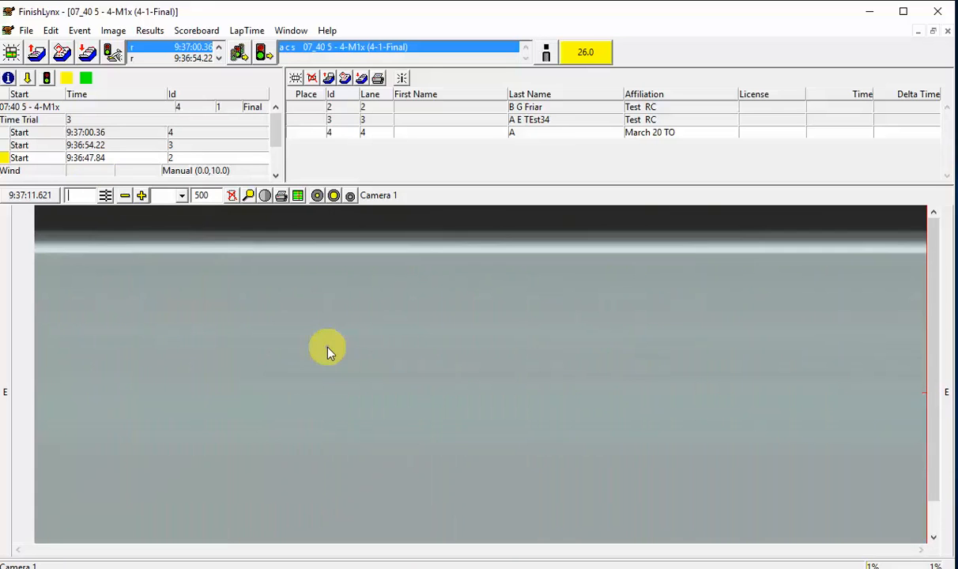
# Step: Mark finishes on the Camera 1 image for lanes 2, 3 and 4 at about 9:37:11.96, 9:37:12.62 and 9:37:13.35
pyautogui.click(802, 362)
pyautogui.keyDown('shift'); pyautogui.click(803, 362); pyautogui.keyUp('shift')
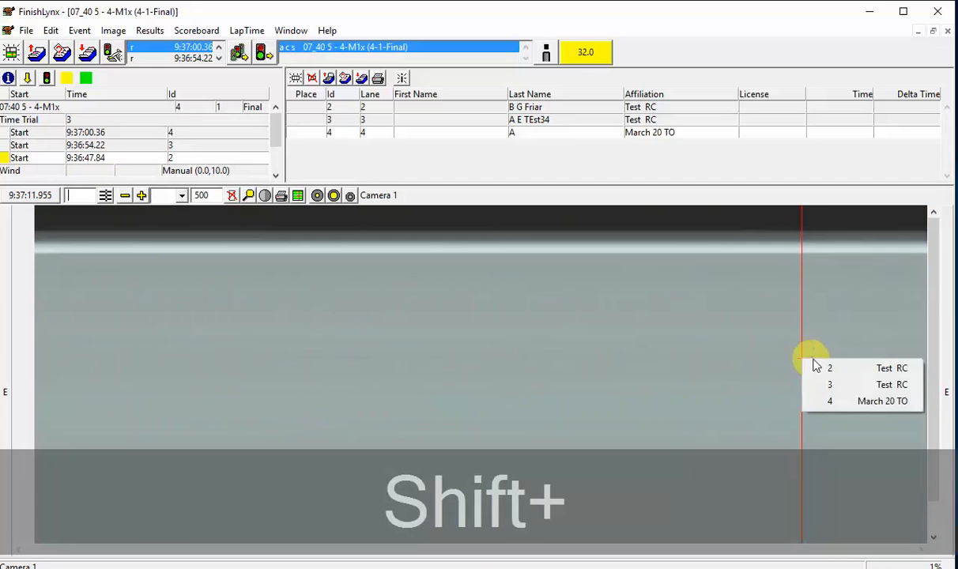
pyautogui.click(826, 366)
pyautogui.click(553, 346)
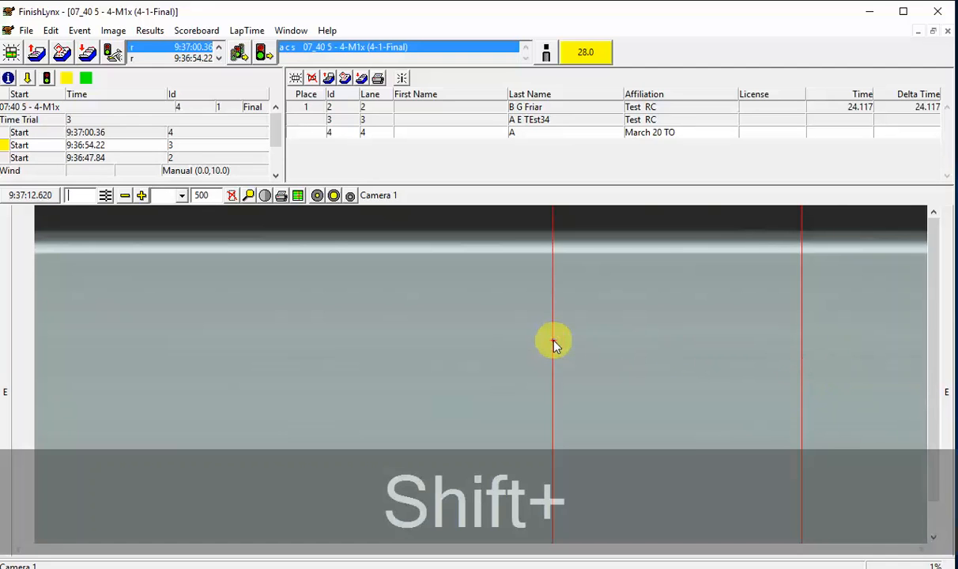
pyautogui.keyDown('shift'); pyautogui.click(553, 346); pyautogui.keyUp('shift')
pyautogui.click(576, 350)
pyautogui.click(277, 335)
pyautogui.keyDown('shift'); pyautogui.click(277, 335); pyautogui.keyUp('shift')
pyautogui.click(304, 345)
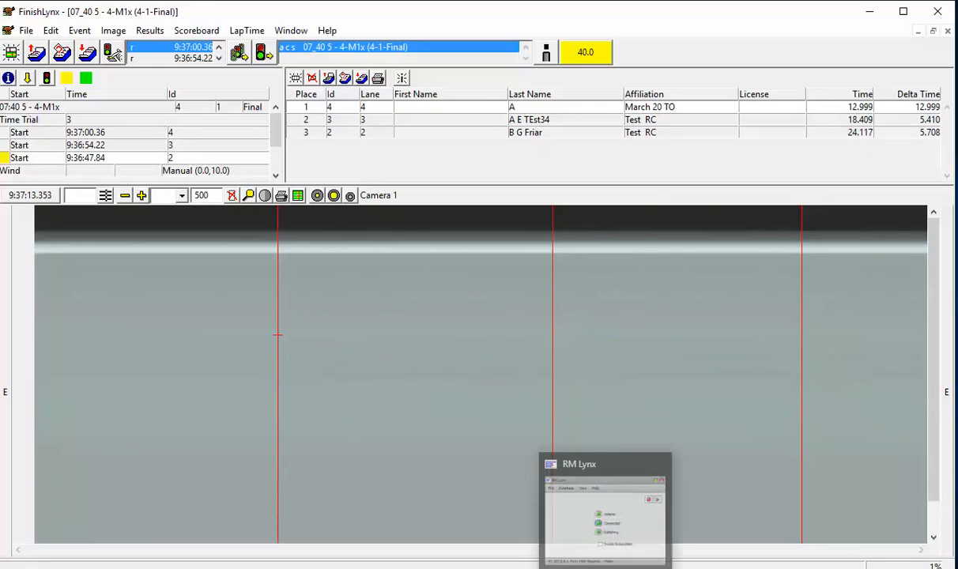
# Step: Open RM Lynx's Times list, check event 4's start and finish times for lanes 2 to 4, and close the list
pyautogui.click(605, 568)
pyautogui.click(451, 269)
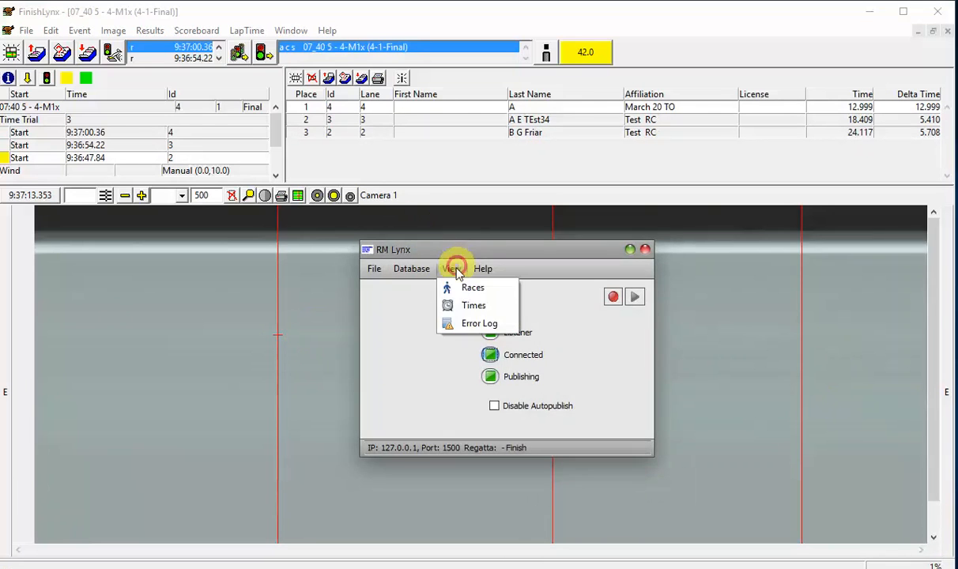
pyautogui.click(455, 305)
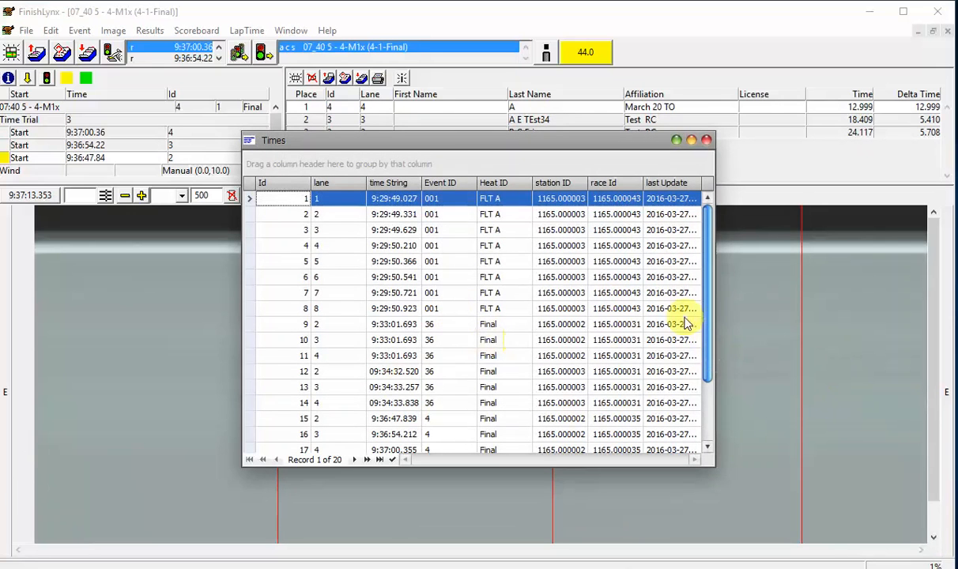
pyautogui.moveTo(712, 325); pyautogui.dragTo(709, 383)
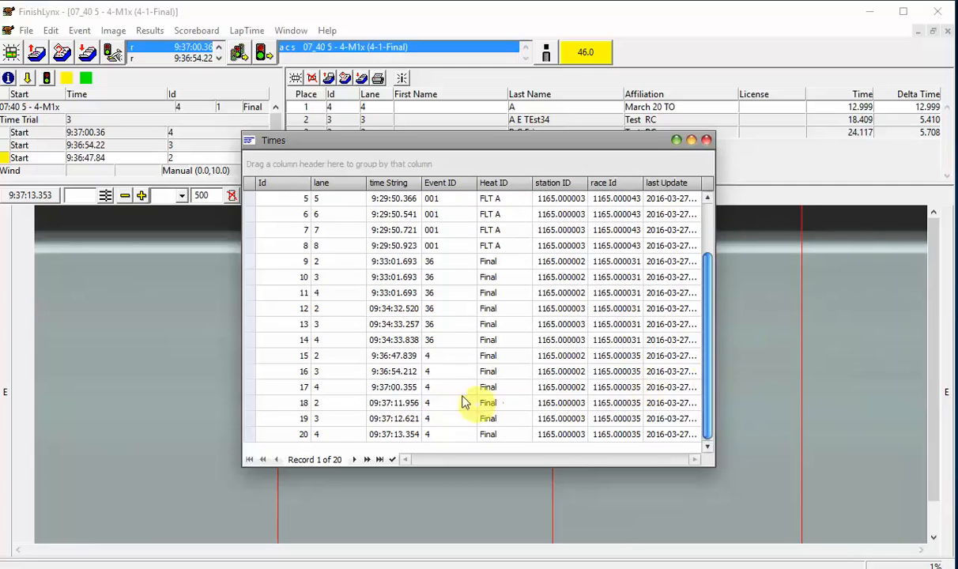
pyautogui.click(708, 141)
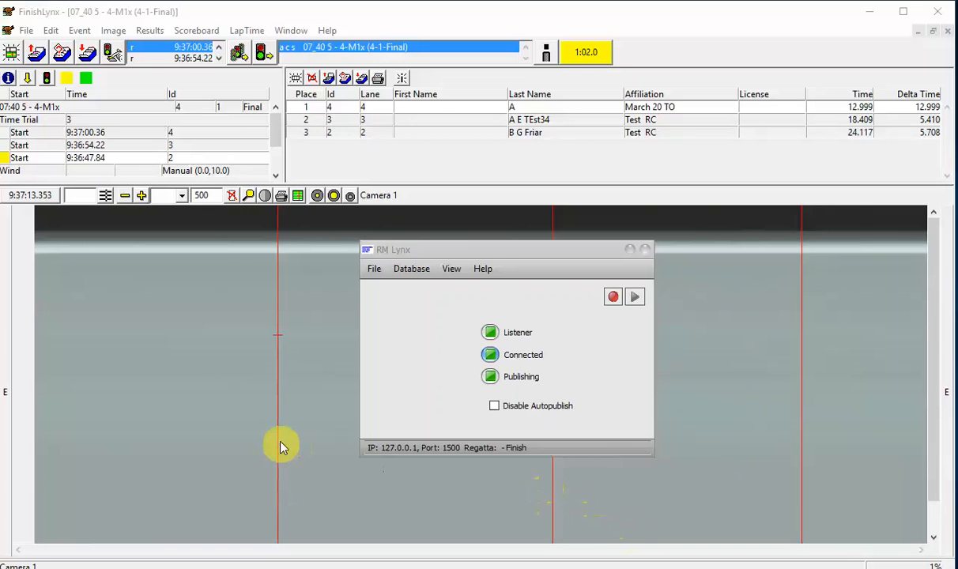